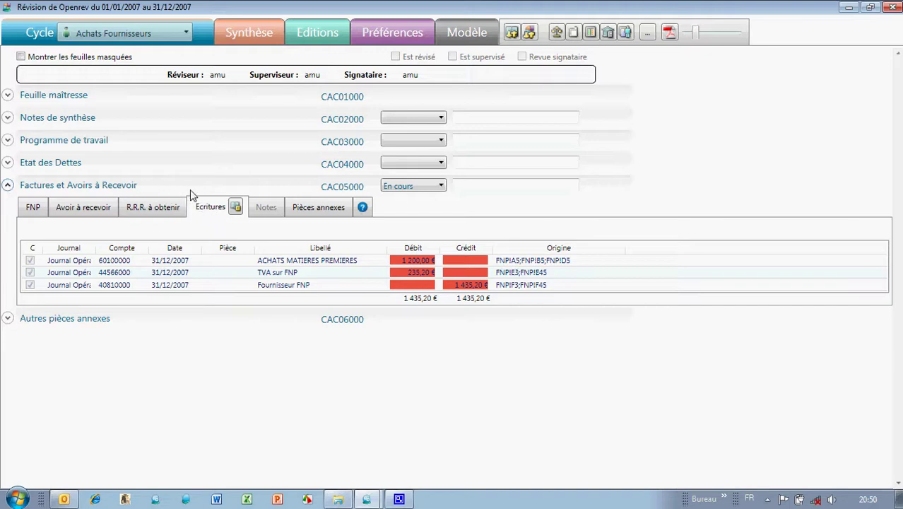
- Start inserting a worksheet at Factures et Avoirs à Recevoir and browse to the desktop folder Miscellaneous > Démo > Open Révision
click(7, 185)
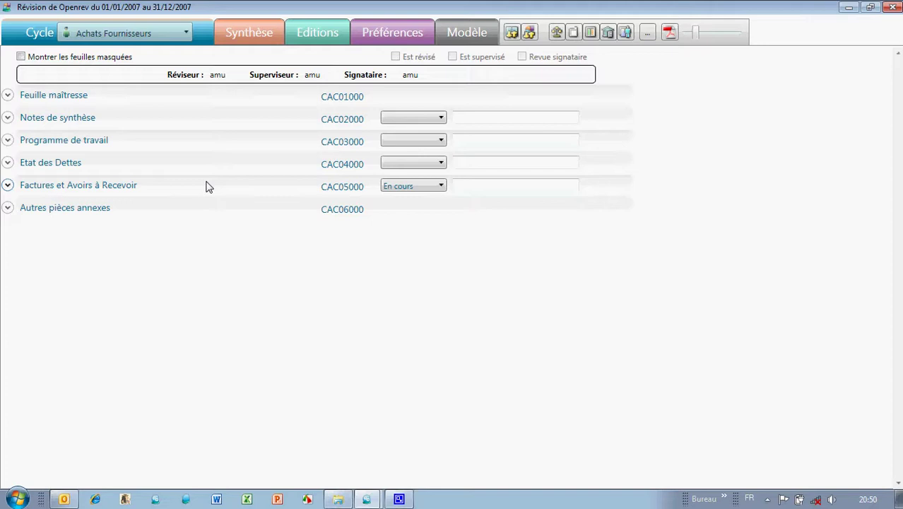
right_click(208, 186)
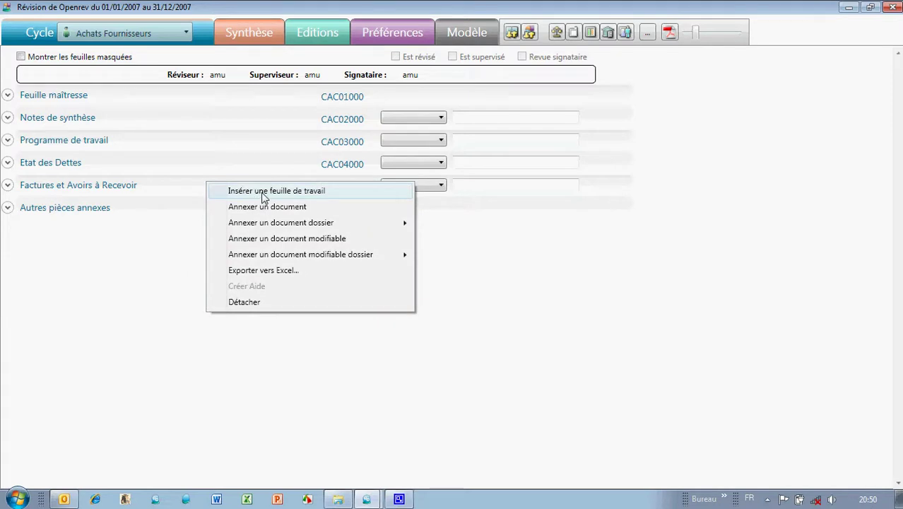
click(262, 192)
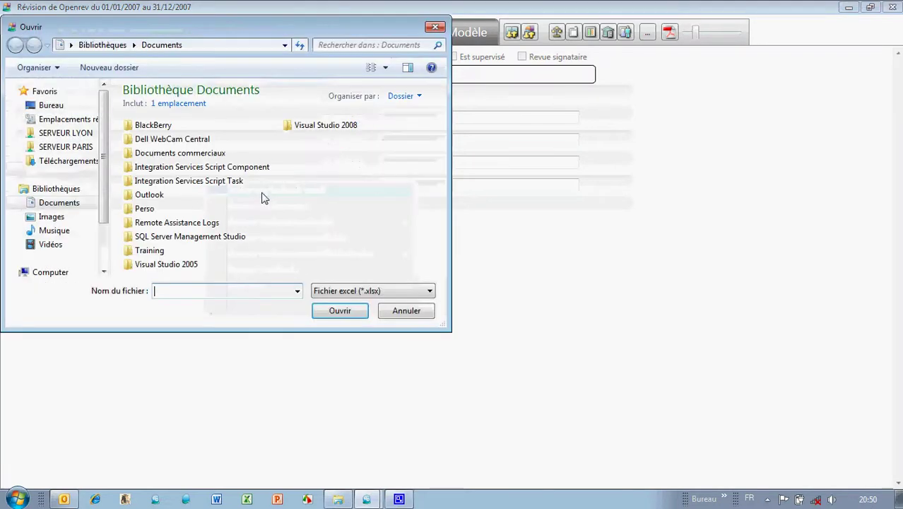
click(50, 104)
click(156, 145)
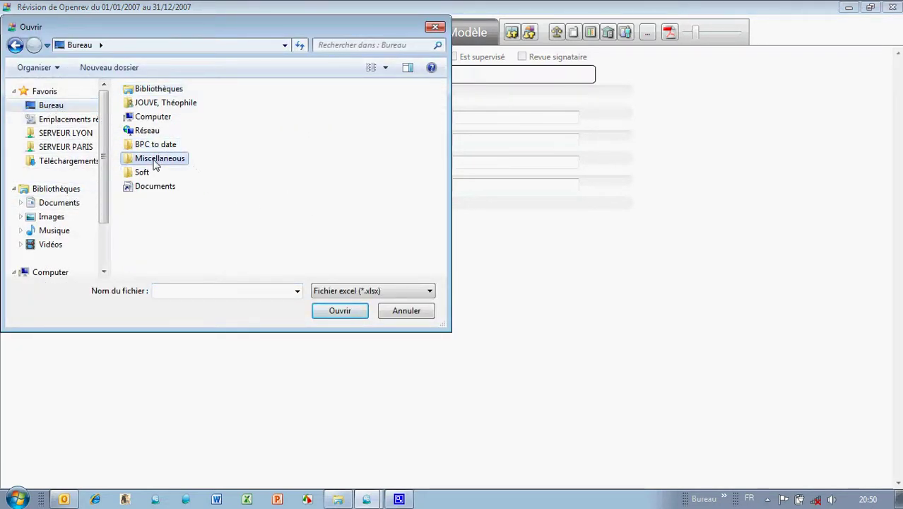
double_click(155, 161)
click(156, 110)
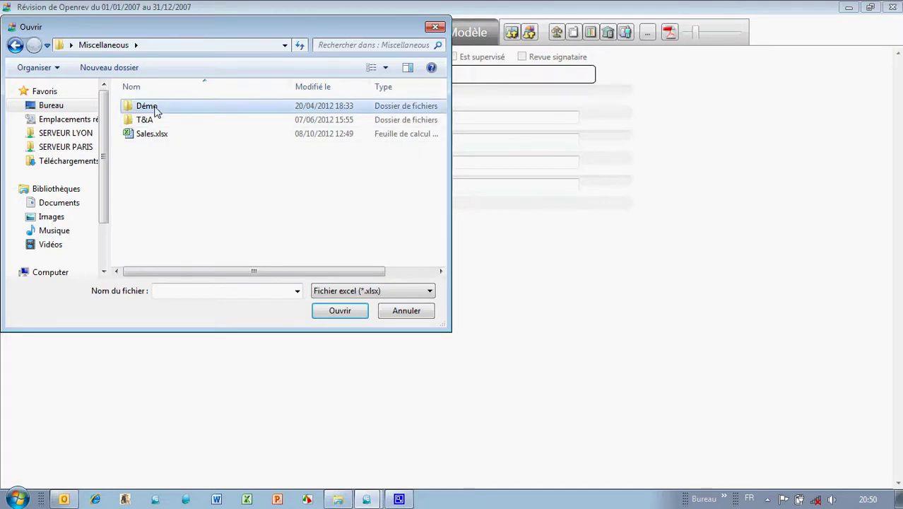
double_click(156, 110)
double_click(161, 161)
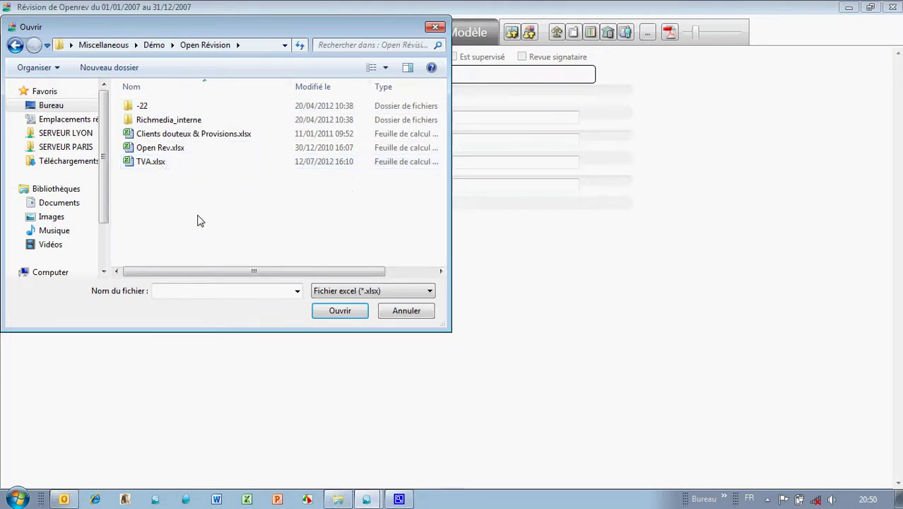
- Open TVA.xlsx from the Open Révision folder in Excel, examine its accounts and the formulas in row 2, and close it
click(338, 498)
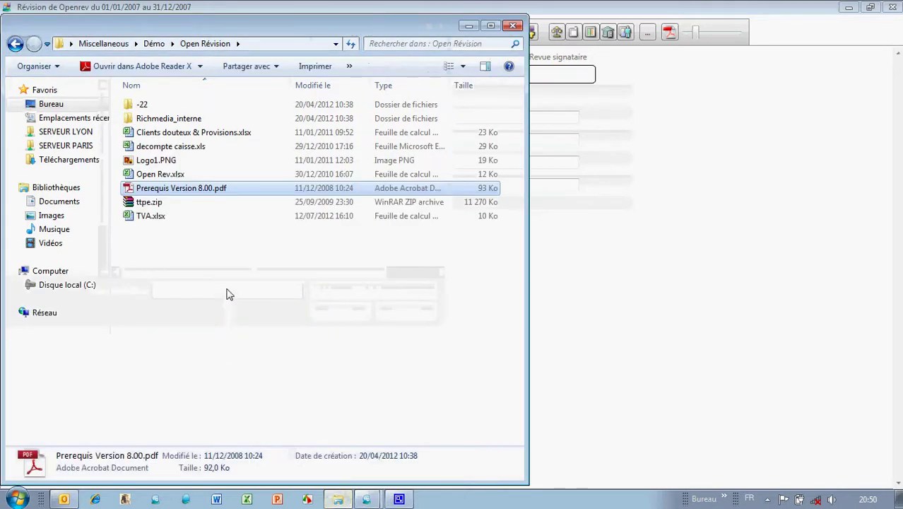
double_click(154, 225)
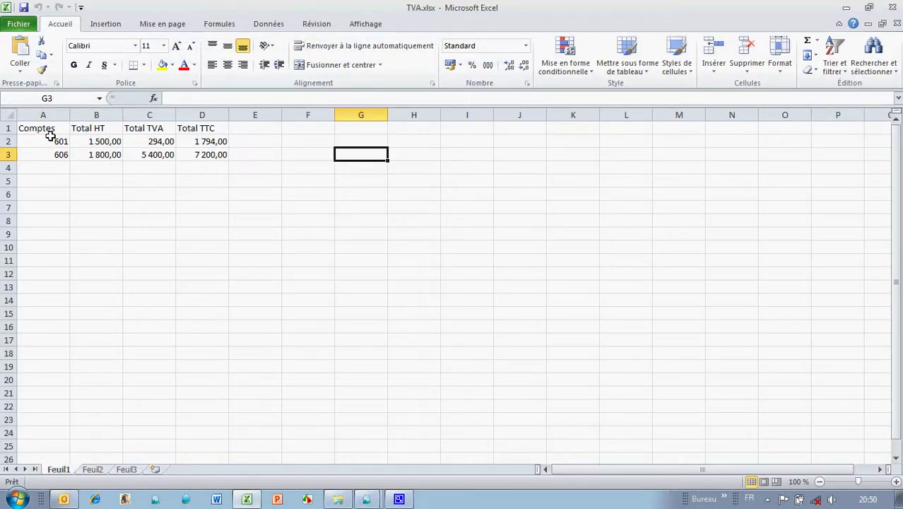
click(47, 130)
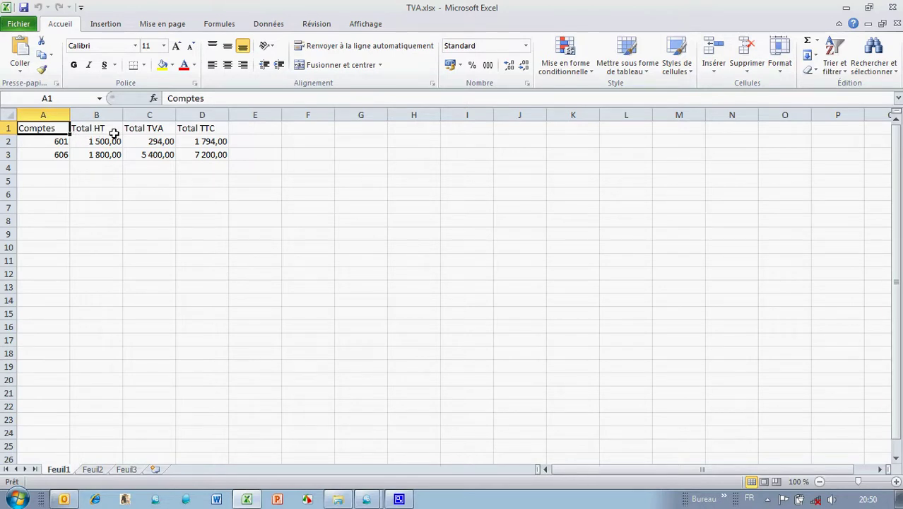
click(55, 142)
click(111, 143)
click(161, 141)
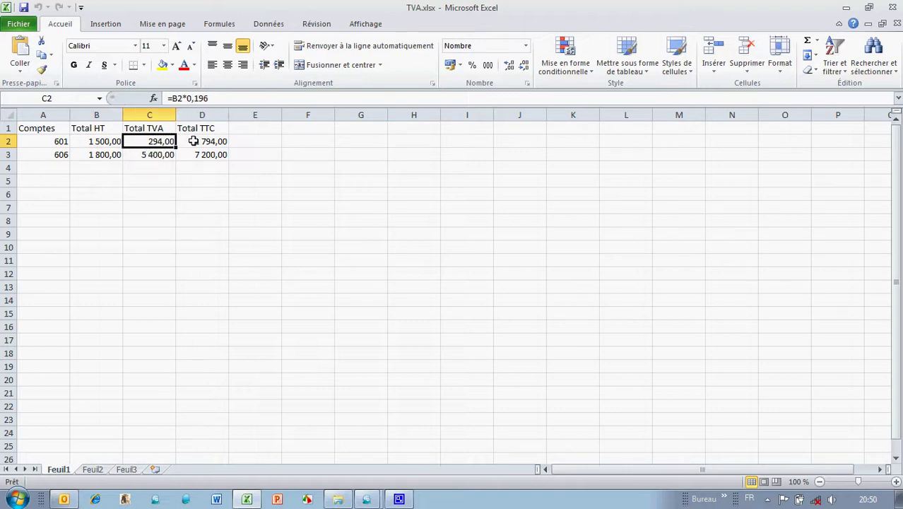
click(193, 142)
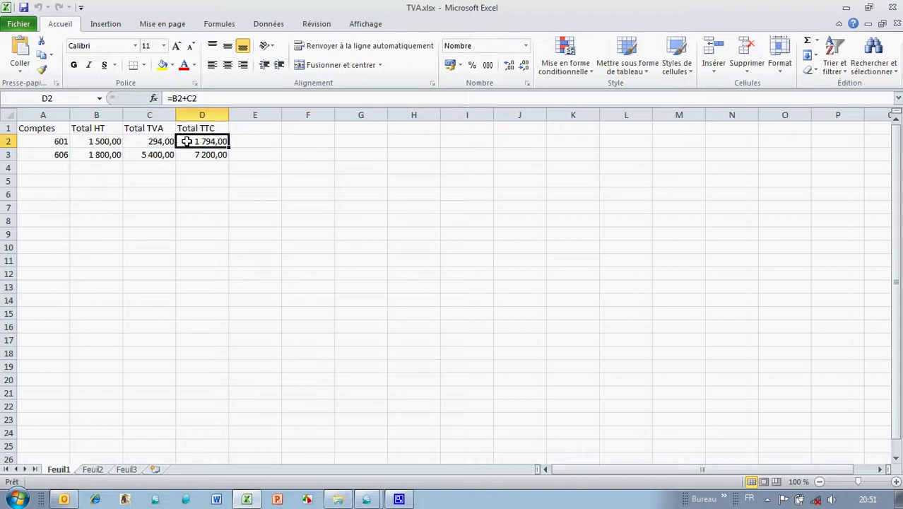
click(893, 7)
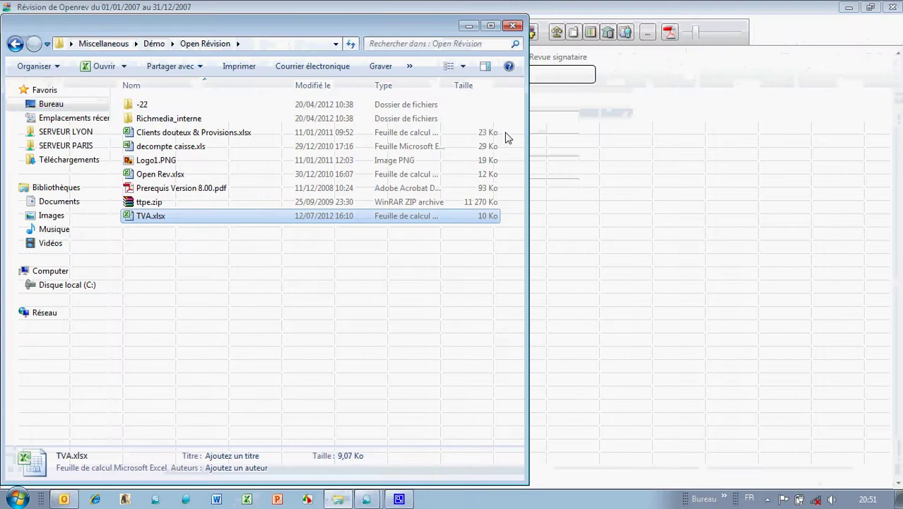
click(513, 26)
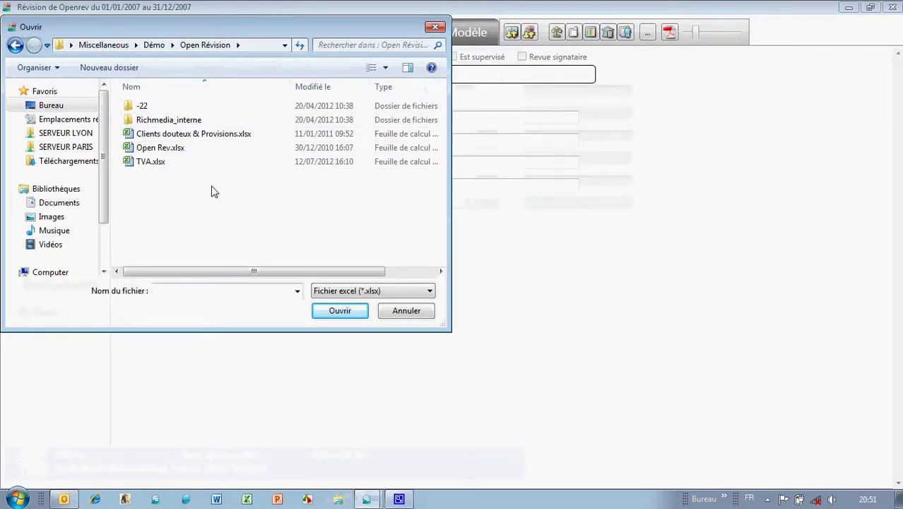
- Insert TVA.xlsx as a new workbook in the Achats Fournisseurs cycle, accepting the proposed name and sheet settings
click(159, 162)
click(332, 312)
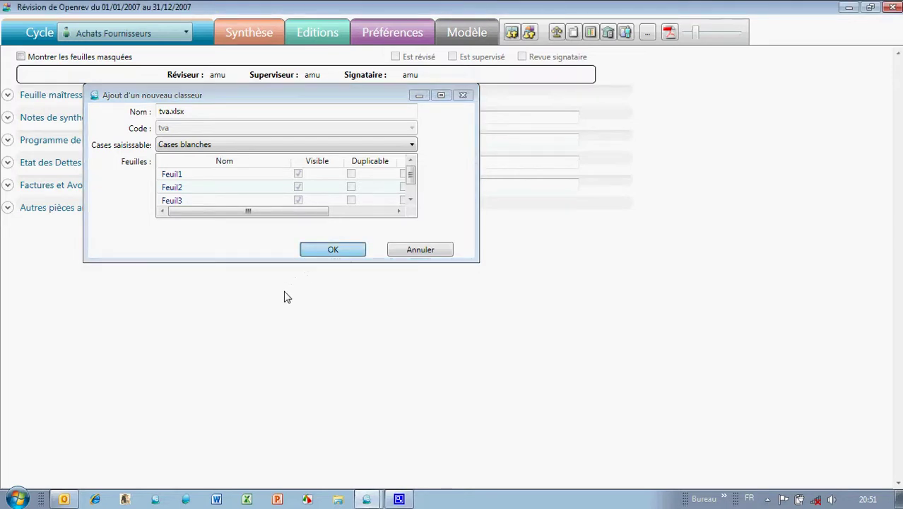
key(Return)
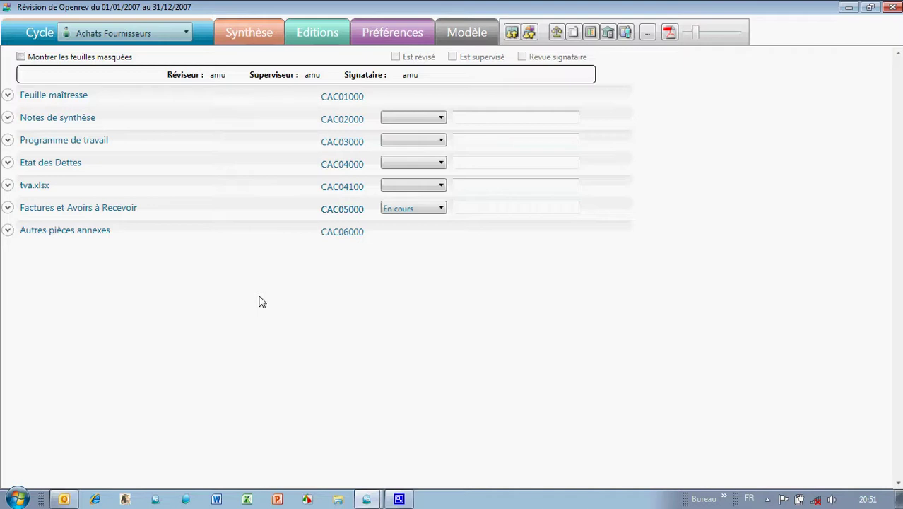
- Expand the tva.xlsx worksheet and set the Total HT of account 601 to 6000
click(7, 185)
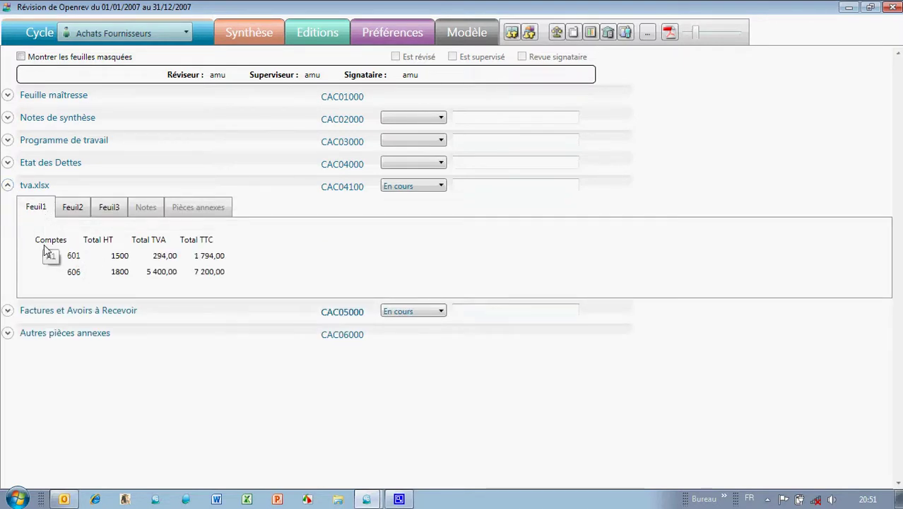
click(118, 256)
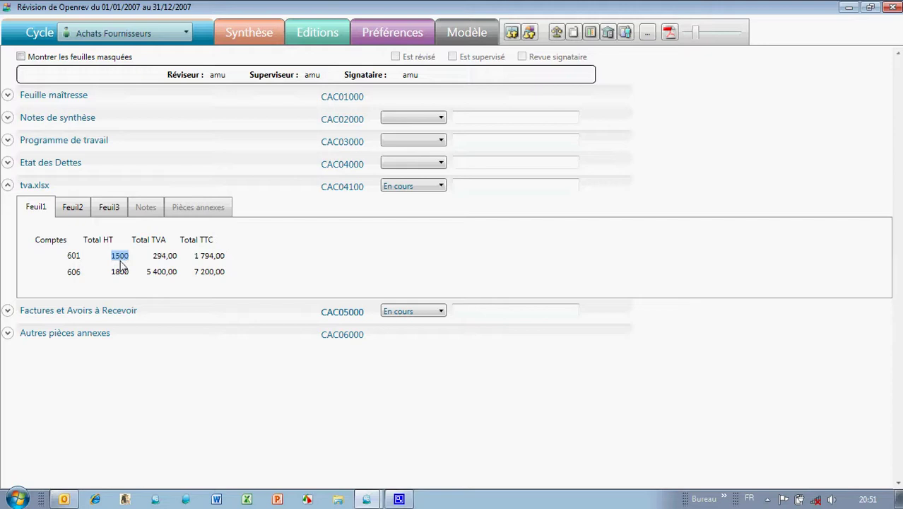
text(6000)
key(Tab)
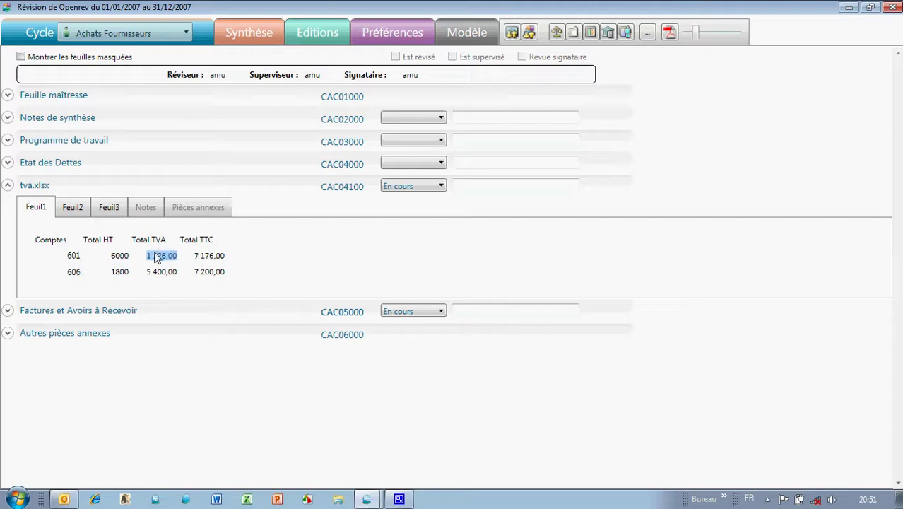
- Override the calculated Total TTC of account 601 with 7 000,00, and collapse and reopen the tva.xlsx worksheet
click(252, 257)
double_click(206, 255)
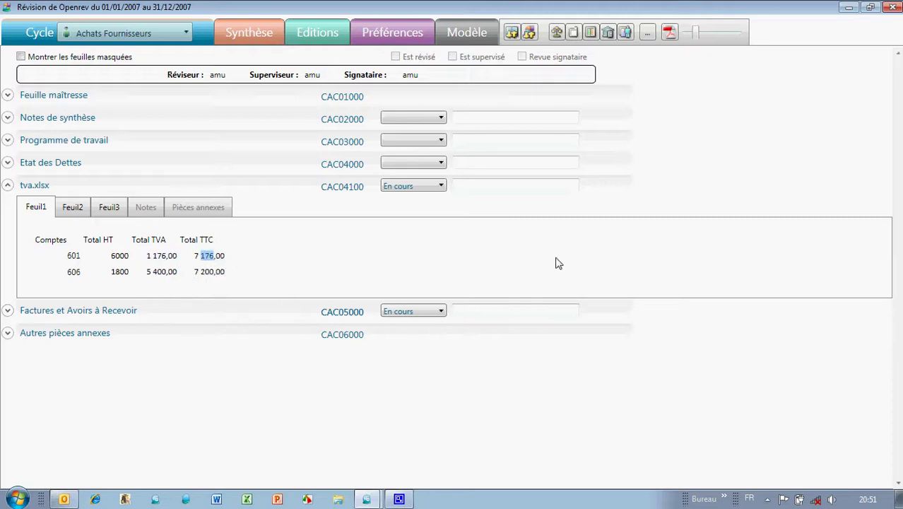
text(000)
key(Tab)
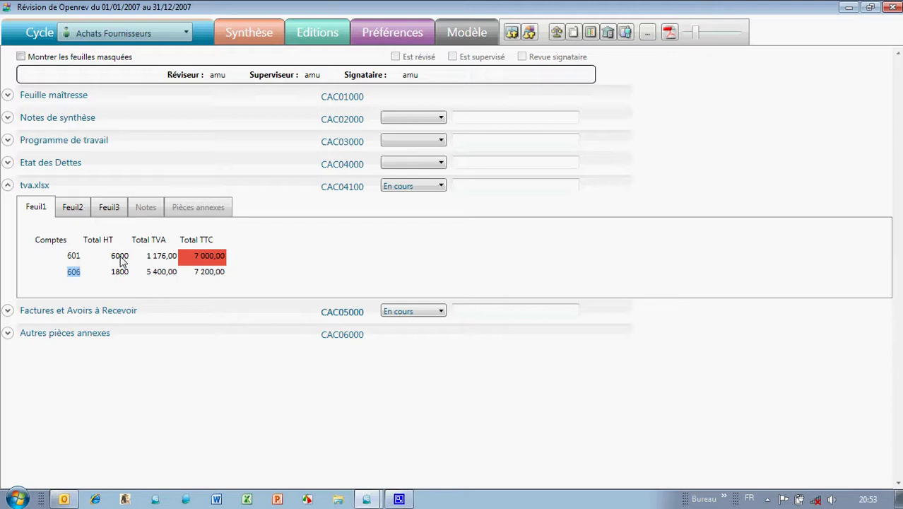
click(8, 185)
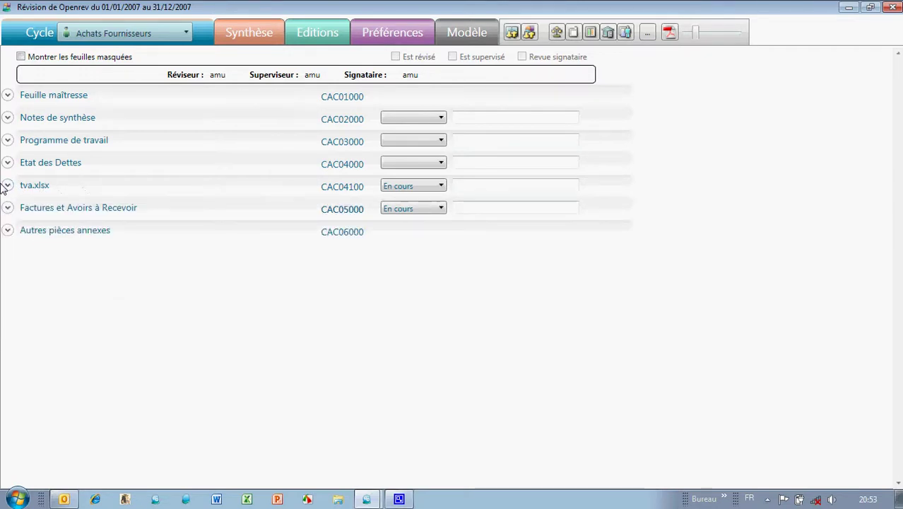
click(8, 185)
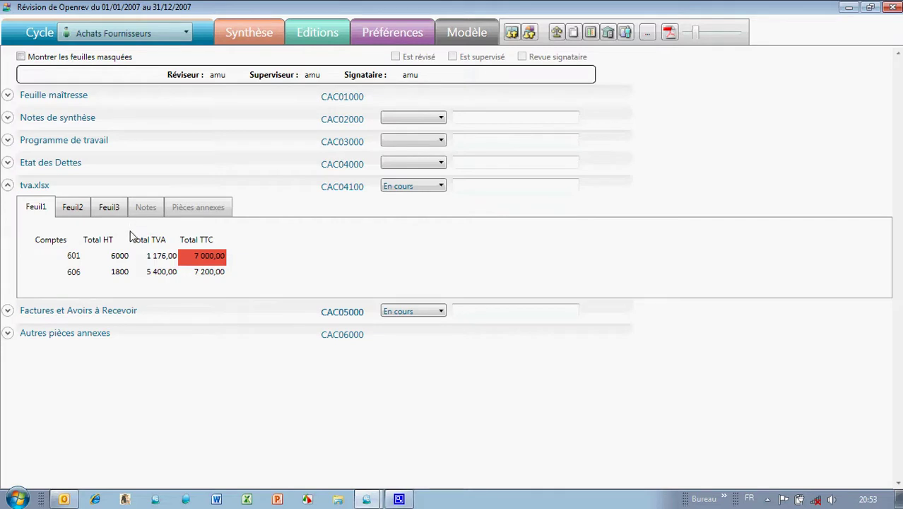
- Attach TVA.xlsx from the desktop's Miscellaneous > Démo > Open Révision folder to the tva.xlsx worksheet as an editable document
right_click(190, 187)
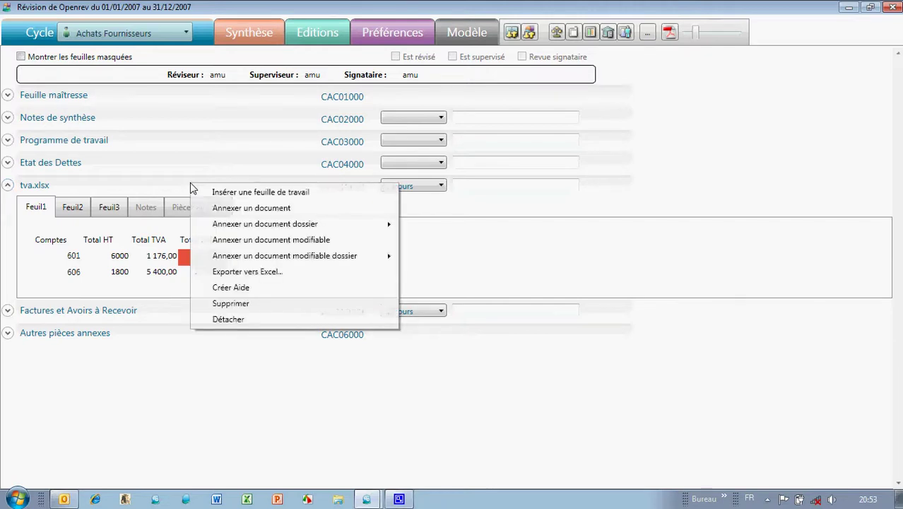
click(264, 240)
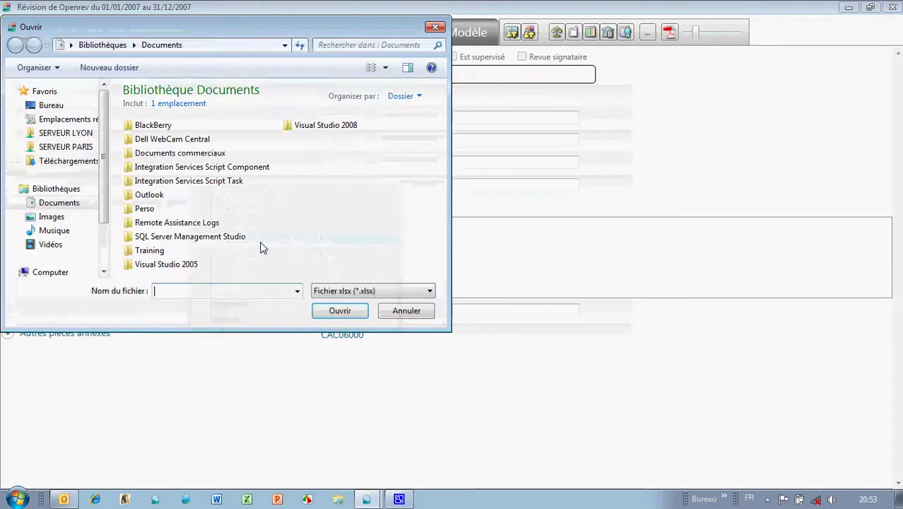
click(63, 110)
click(165, 164)
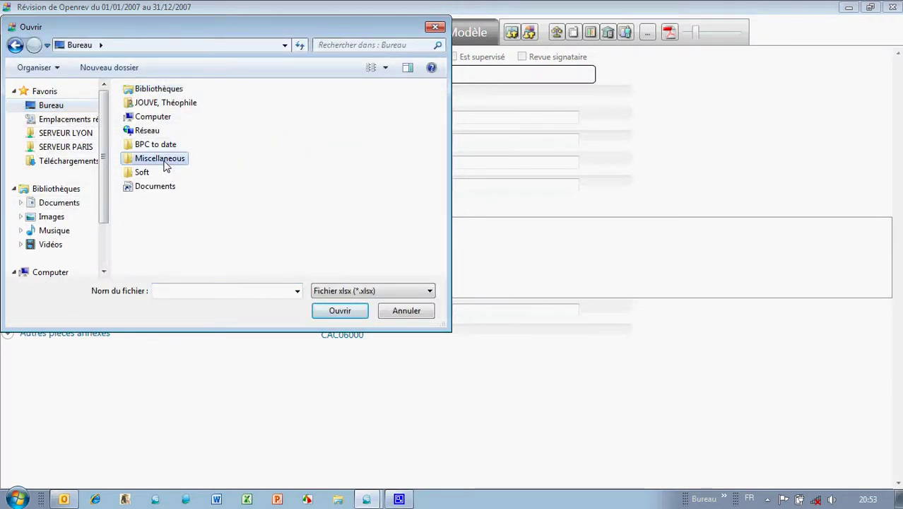
double_click(163, 159)
double_click(148, 107)
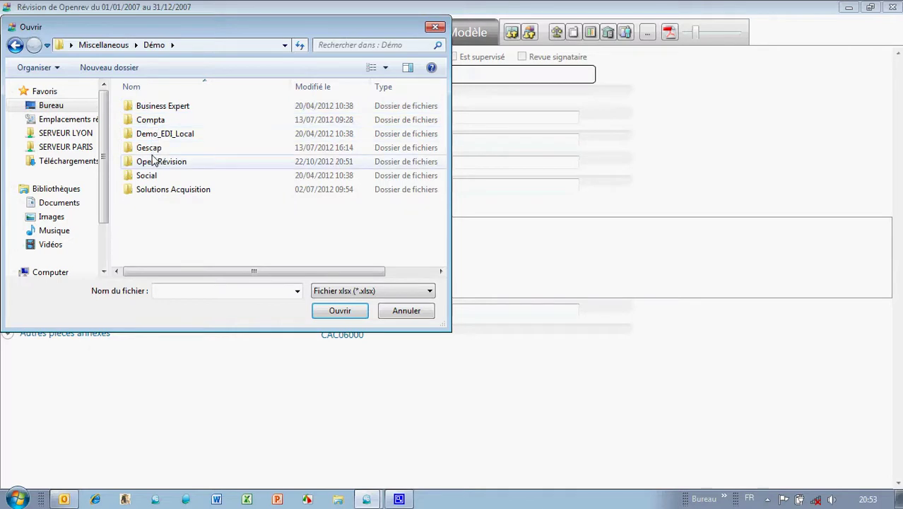
double_click(154, 161)
click(152, 163)
click(317, 312)
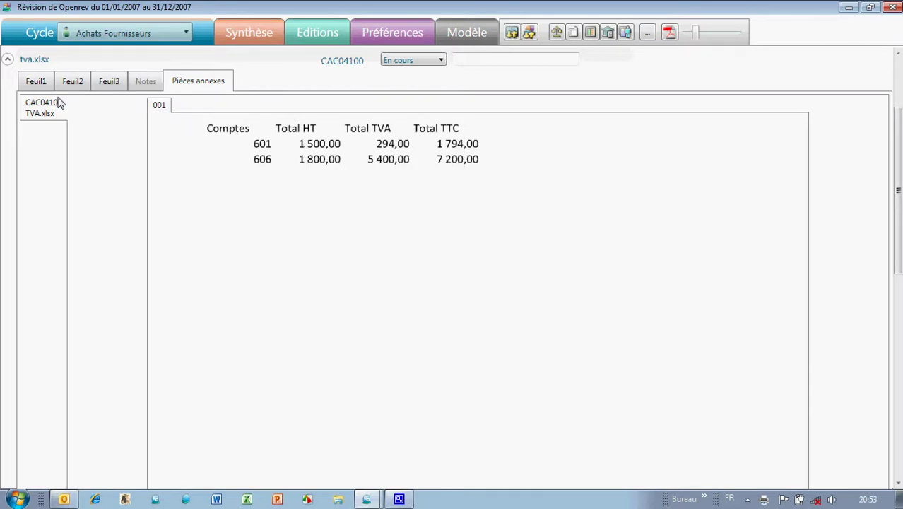
- Return to Feuil1, collapse the tva.xlsx worksheet, and view the overall progress of the cycles in the Synthèse
click(37, 83)
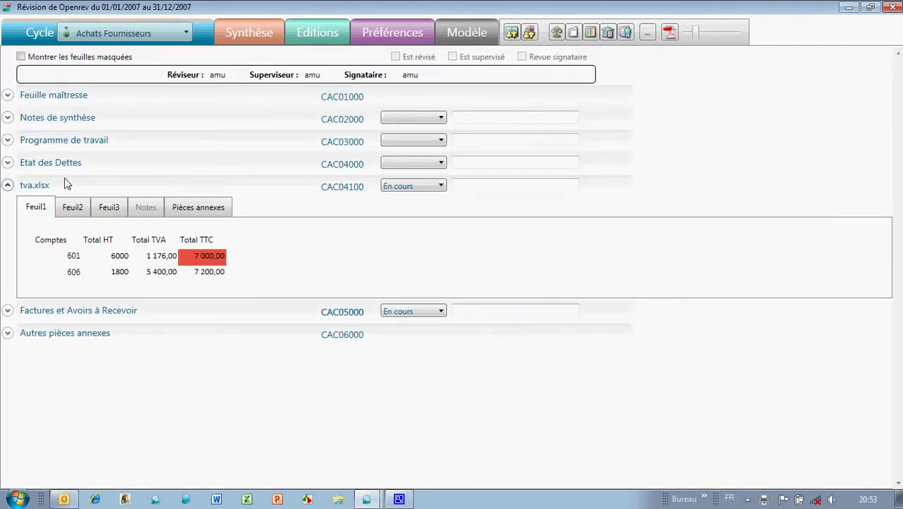
click(7, 185)
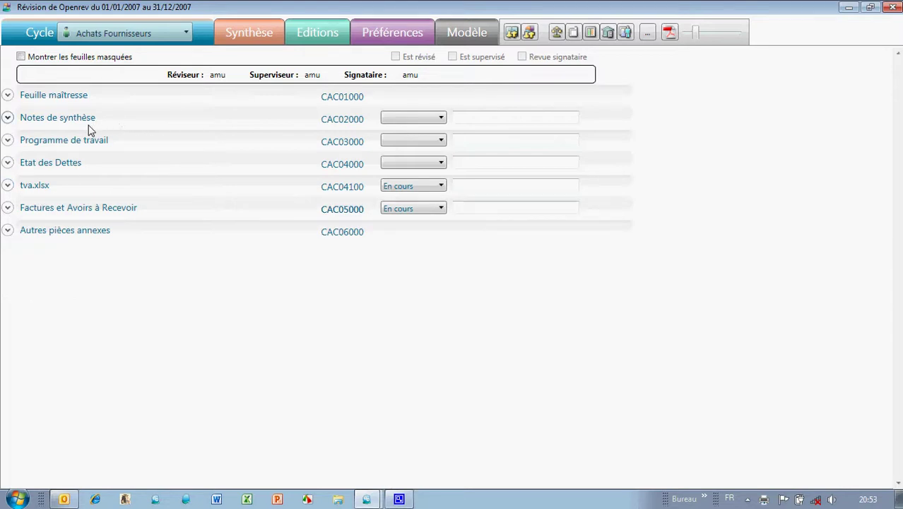
click(249, 31)
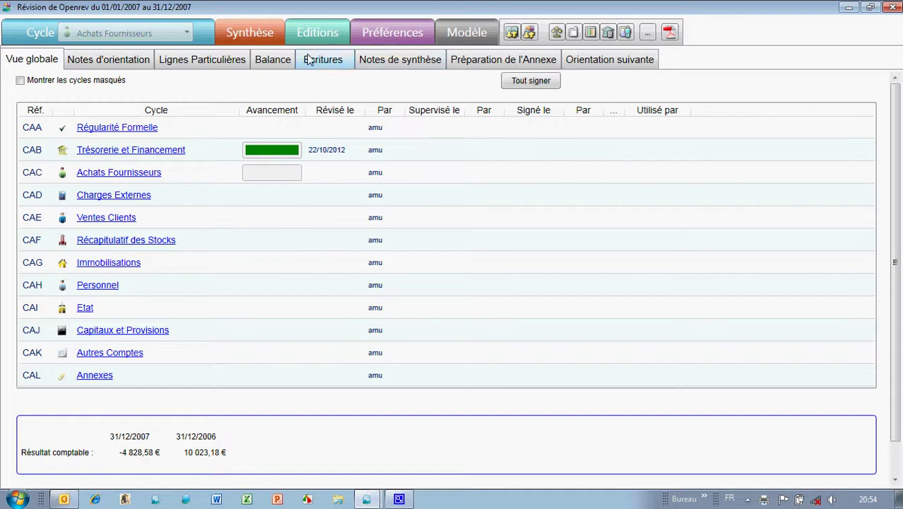
- Select Feuille maîtresse, Notes de synthèse and Factures et Avoirs à Recevoir with its attachment from Achats Fournisseurs for the printed edition
click(310, 32)
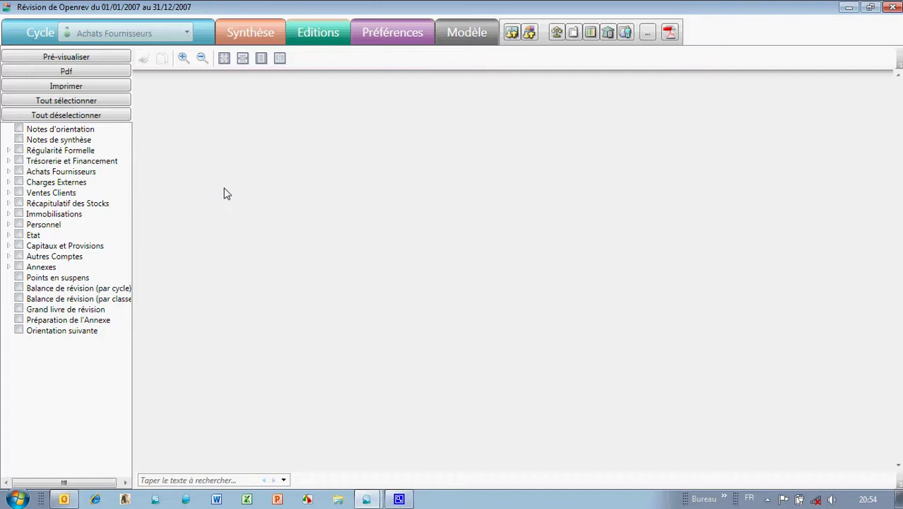
click(9, 161)
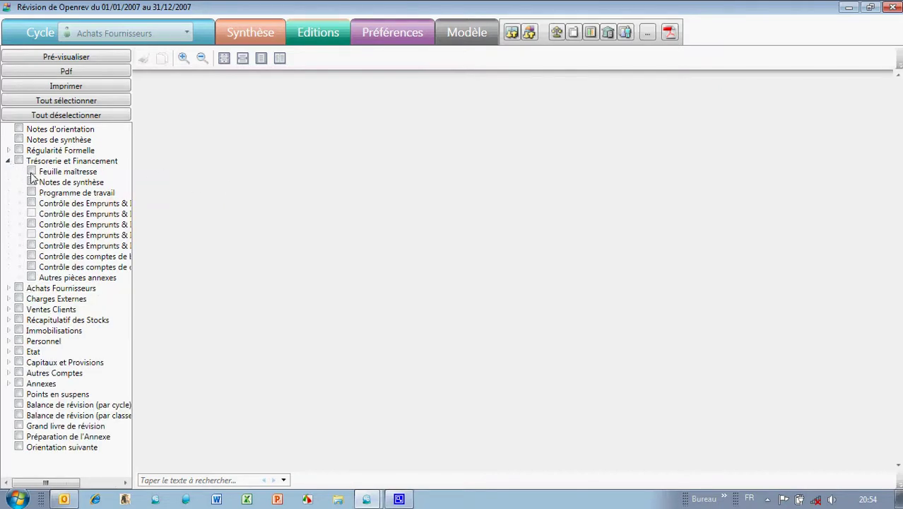
click(9, 161)
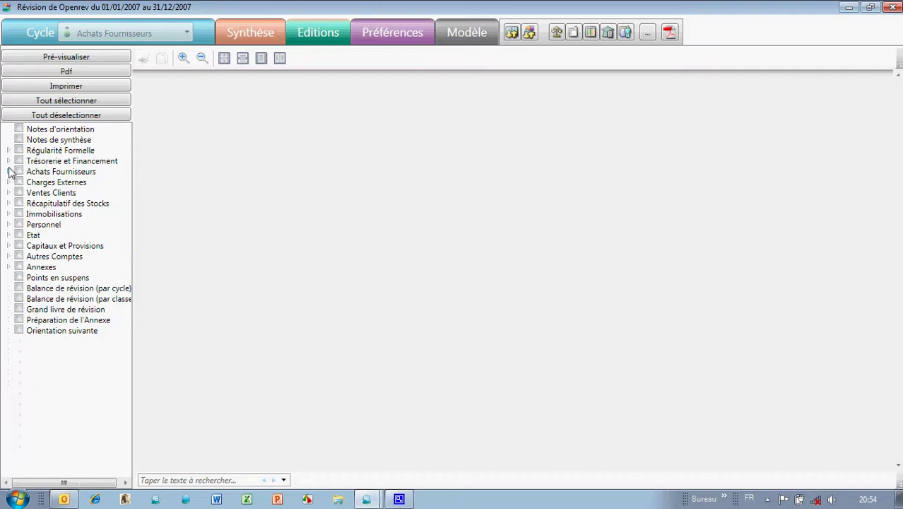
click(8, 172)
click(31, 183)
click(31, 193)
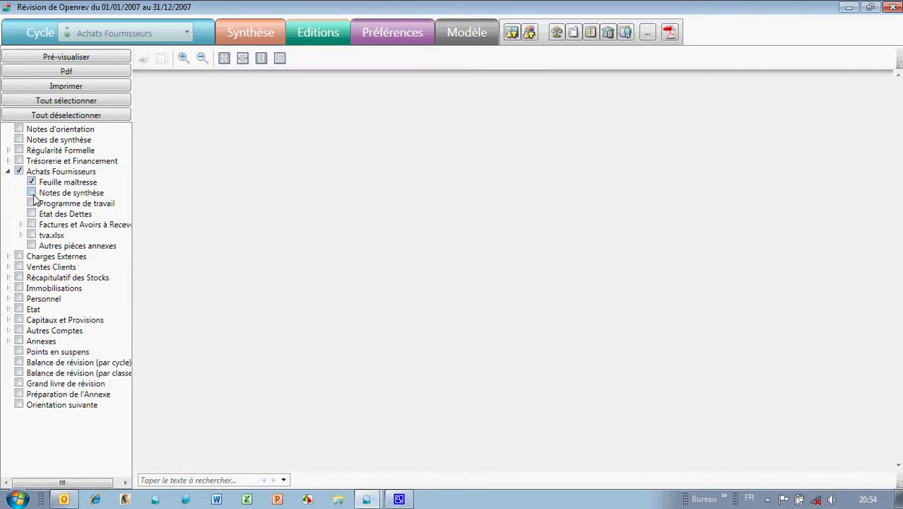
click(21, 224)
click(31, 224)
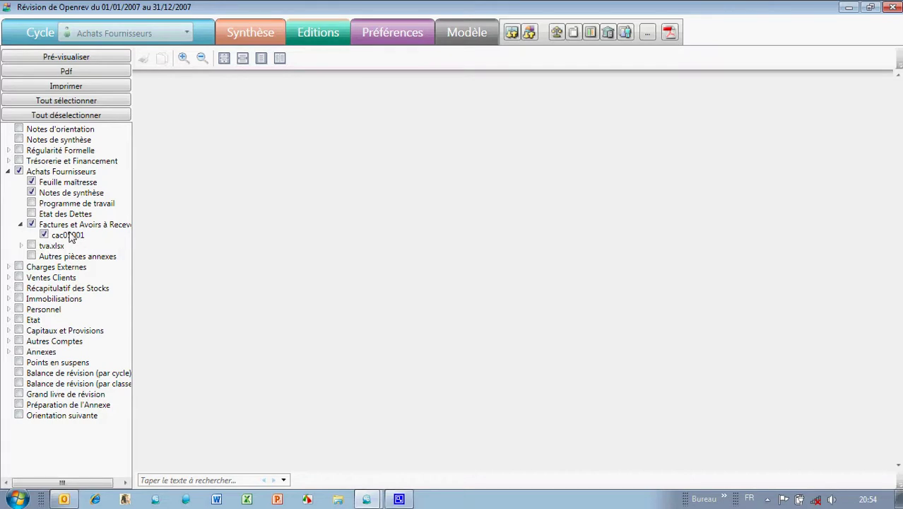
- Preview the selected documents and examine the Feuille maîtresse and Notes de synthèse pages of Achats Fournisseurs
click(109, 58)
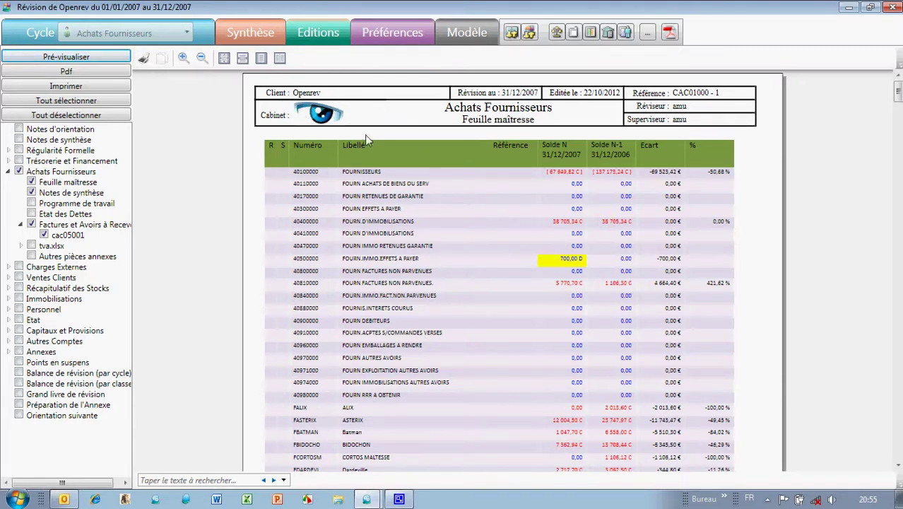
click(577, 120)
scroll(693, 127, down, 5)
scroll(693, 127, down, 10)
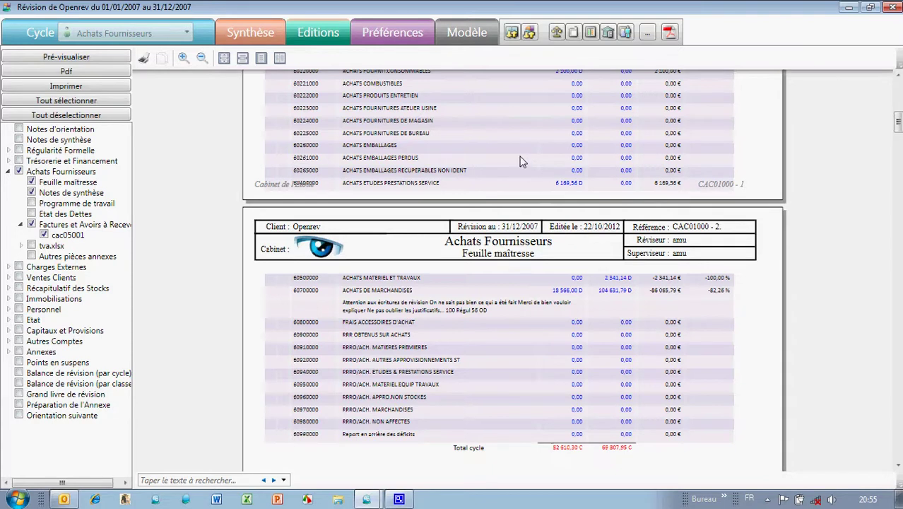
scroll(521, 145, down, 1)
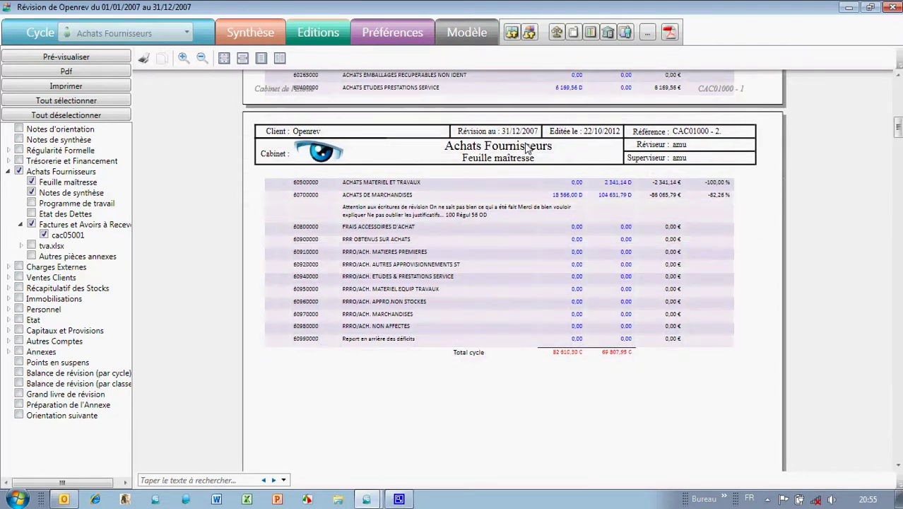
scroll(531, 212, down, 5)
scroll(533, 223, down, 10)
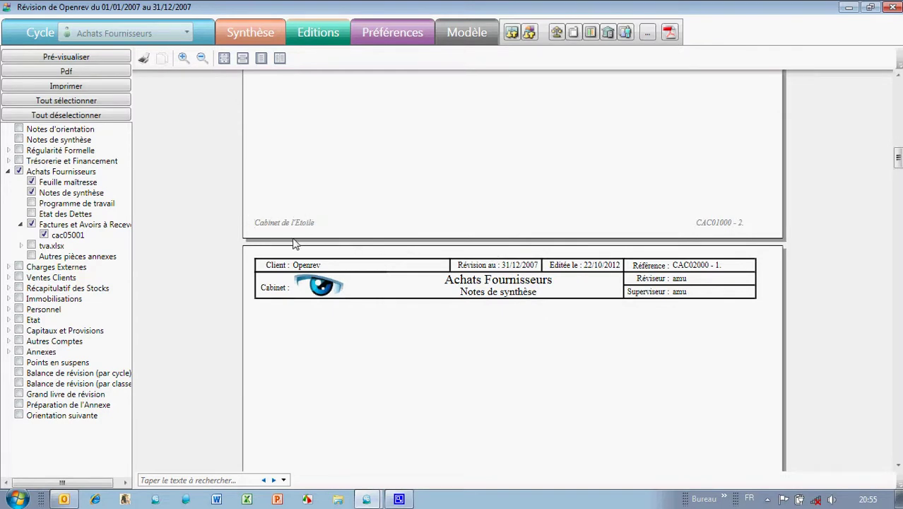
scroll(716, 227, down, 10)
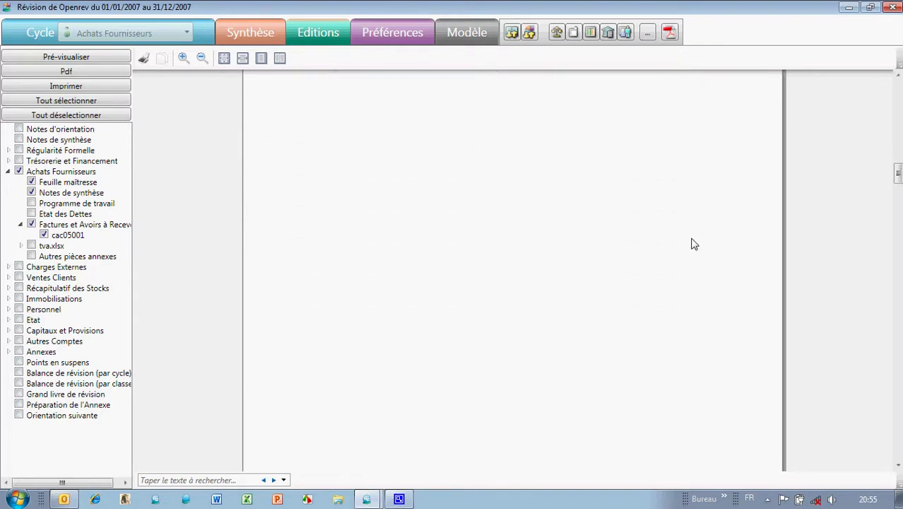
- Examine the FNP, Avoir à recevoir and R.R.R. à obtenir pages of Factures et Avoirs à Recevoir in the preview
scroll(669, 223, down, 8)
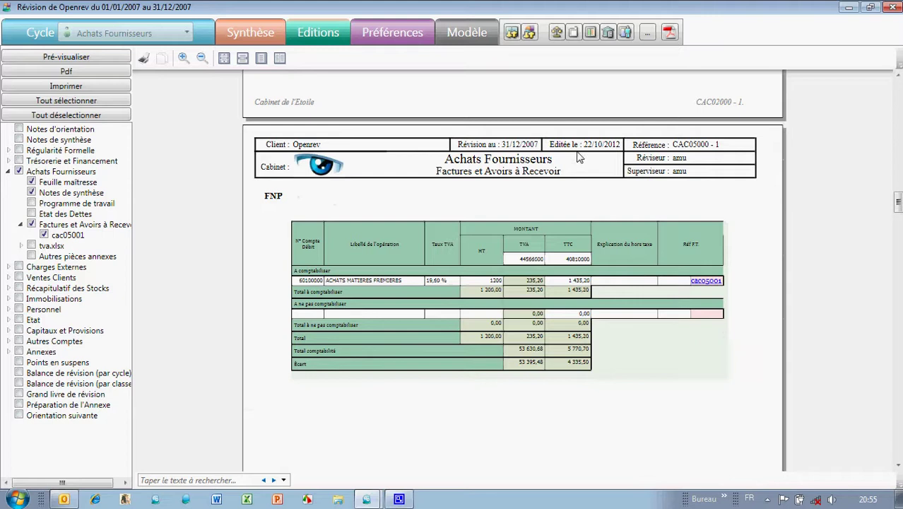
scroll(417, 311, down, 3)
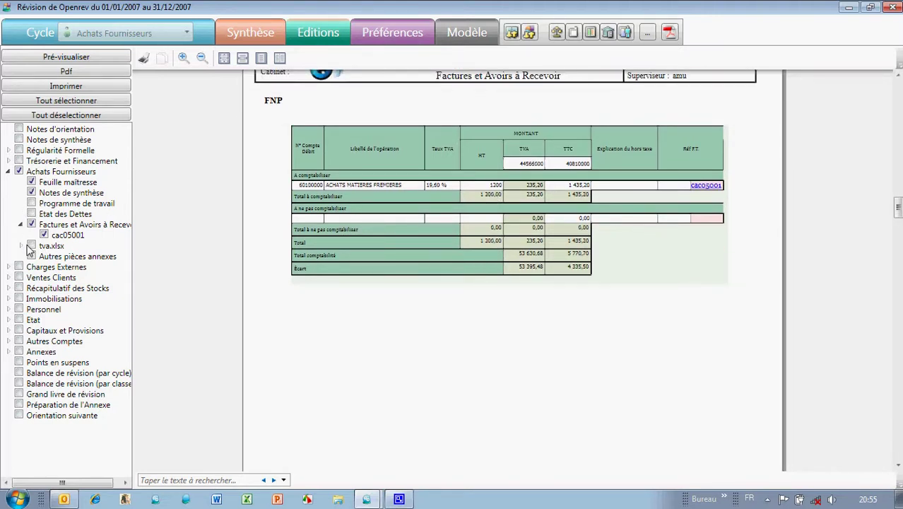
scroll(374, 212, down, 10)
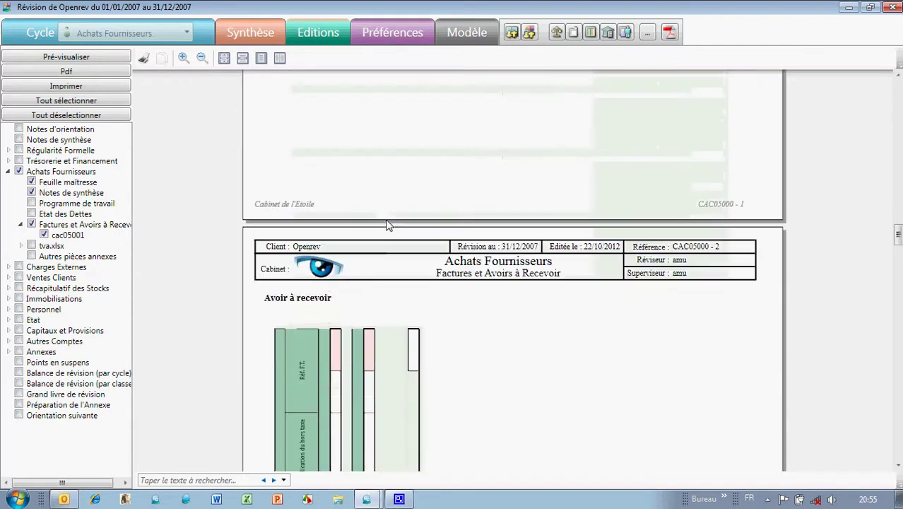
scroll(349, 260, down, 8)
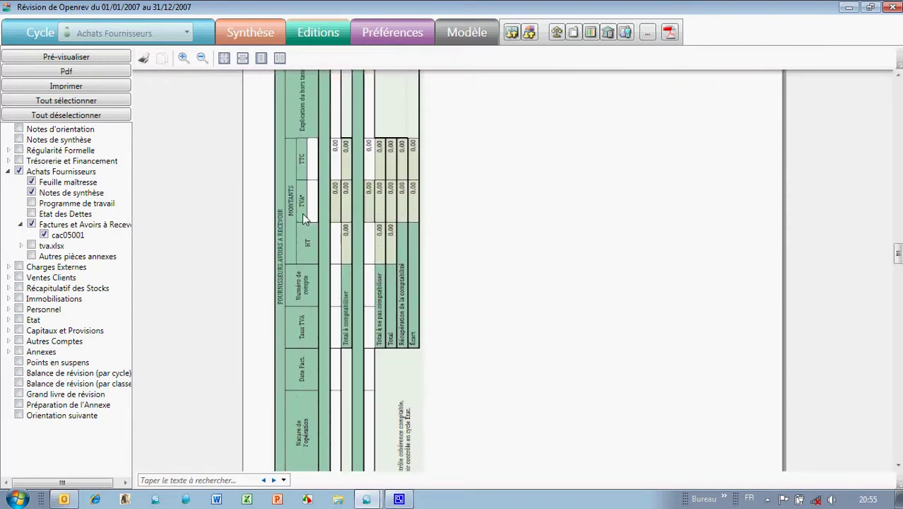
scroll(450, 240, down, 9)
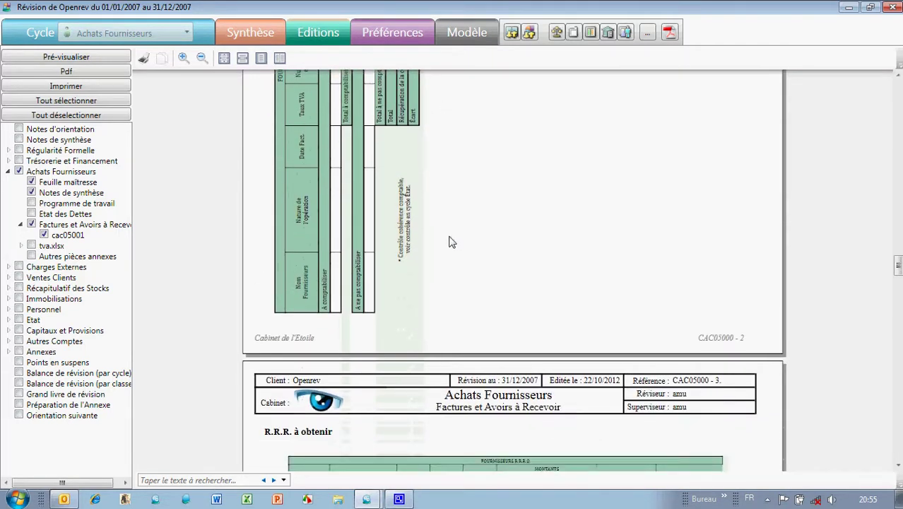
scroll(466, 283, down, 5)
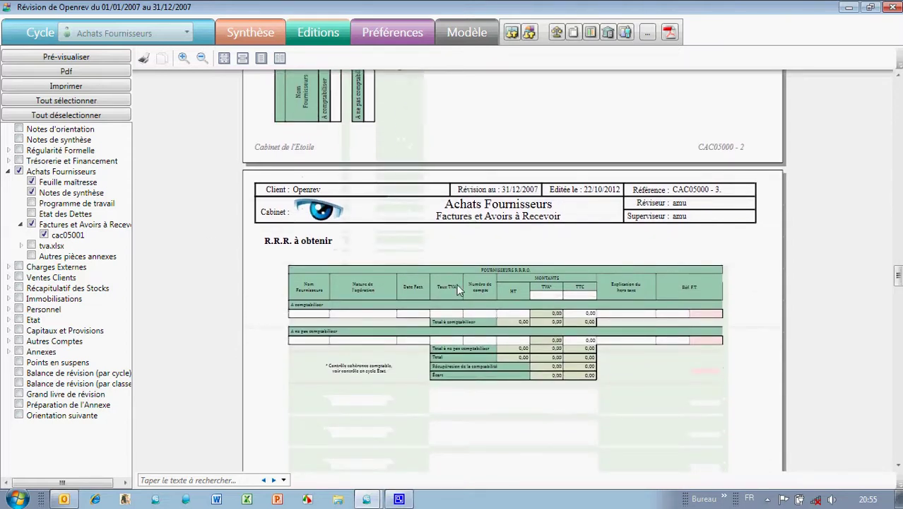
scroll(457, 290, down, 7)
scroll(368, 173, up, 3)
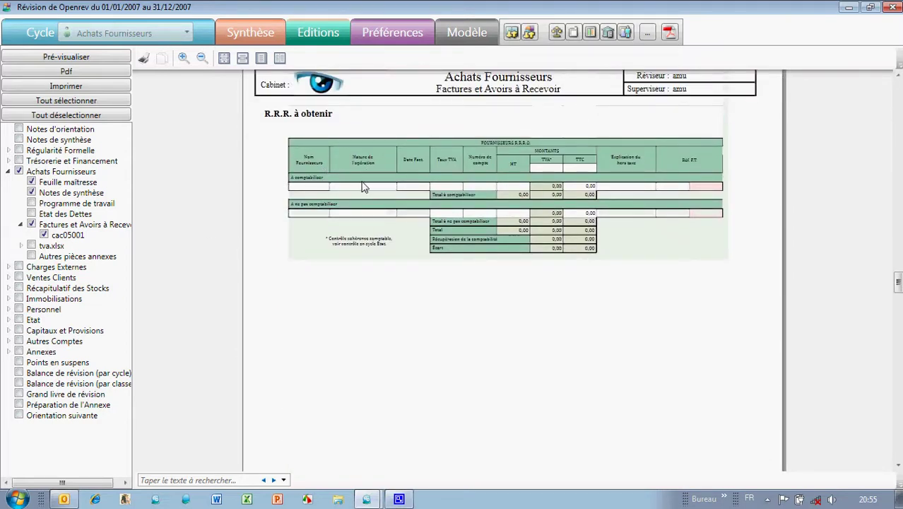
scroll(387, 202, down, 3)
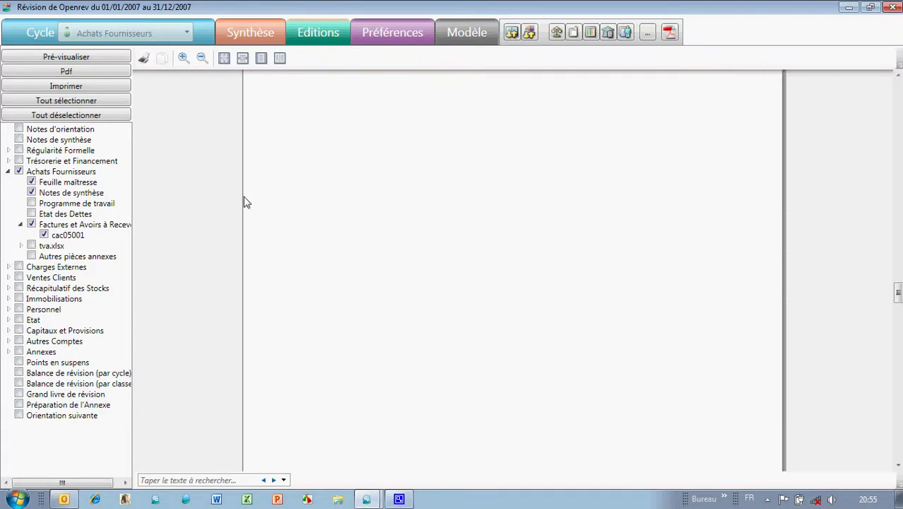
- Examine the previewed attachment CAC05001 of Factures et Avoirs à Recevoir, including its header and page reference
scroll(395, 225, down, 2)
scroll(396, 224, down, 9)
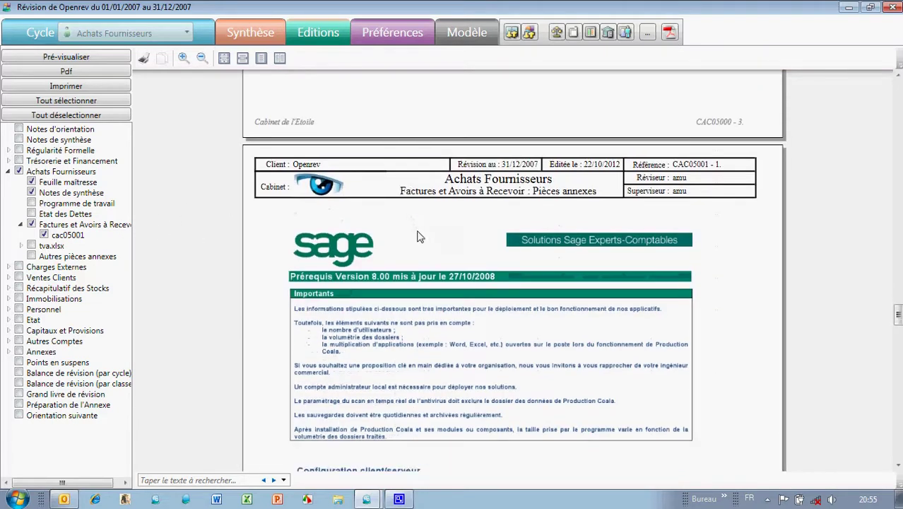
scroll(471, 290, down, 5)
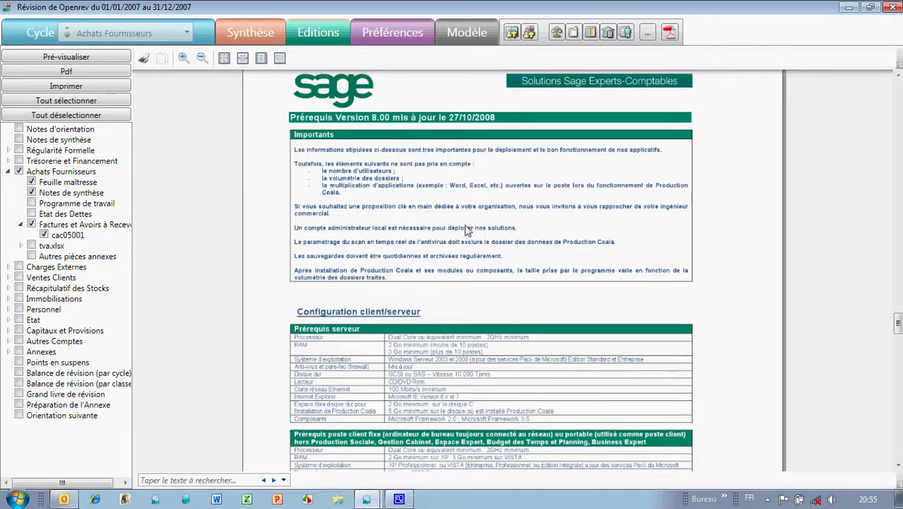
scroll(475, 233, down, 7)
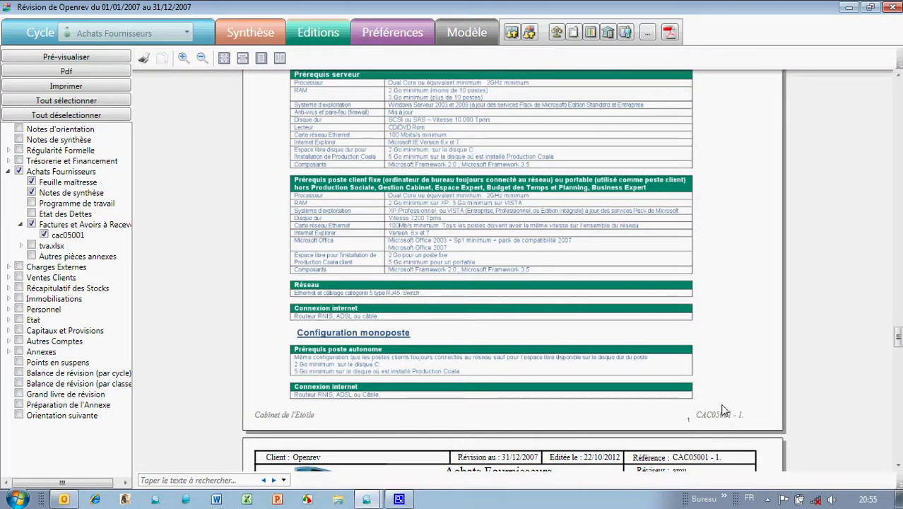
scroll(662, 375, up, 8)
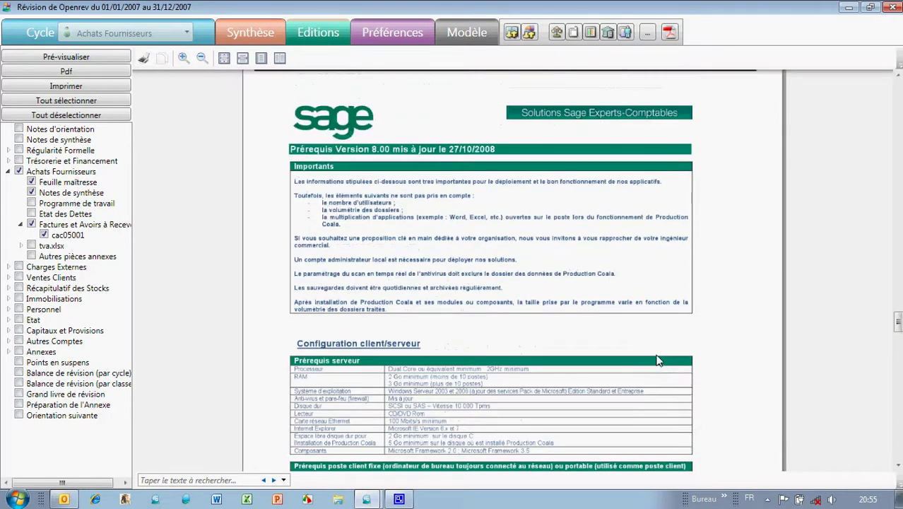
- From the Synthèse, add an entry to the Points en suspens for Factures et Avoirs à Recevoir of Achats Fournisseurs
click(267, 31)
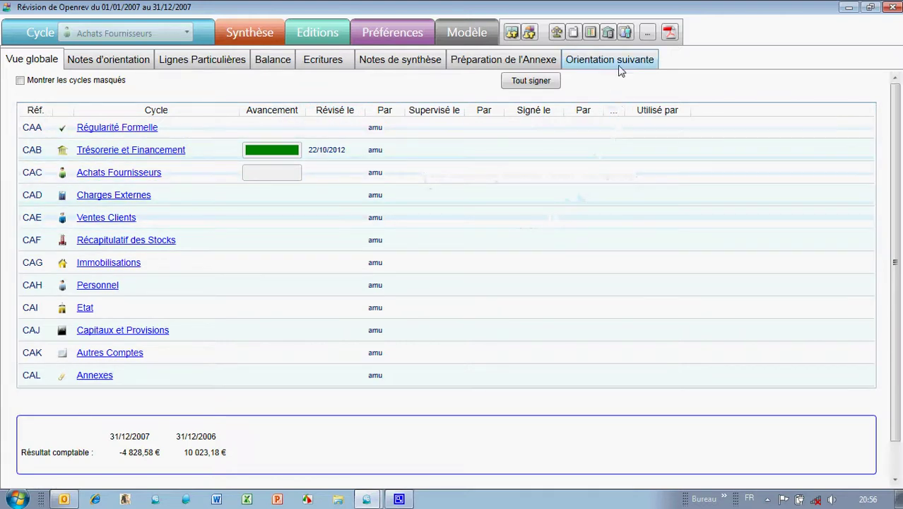
click(647, 32)
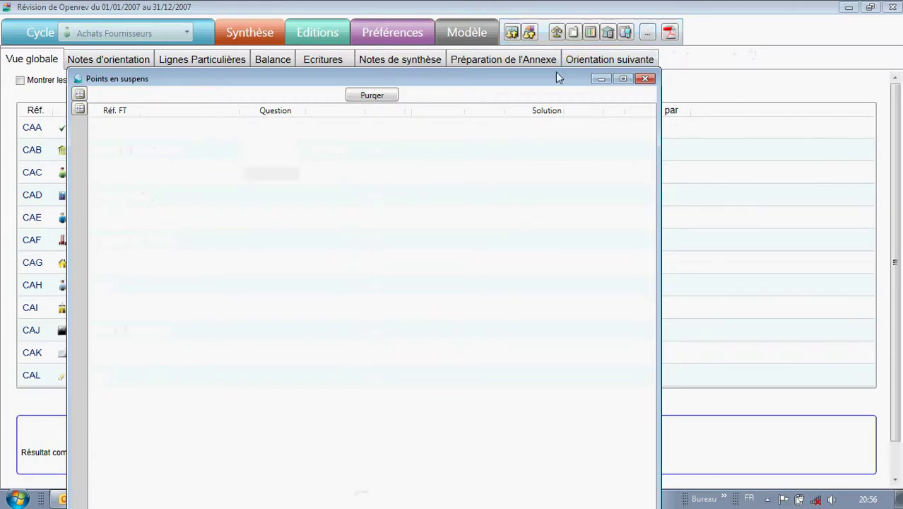
click(79, 94)
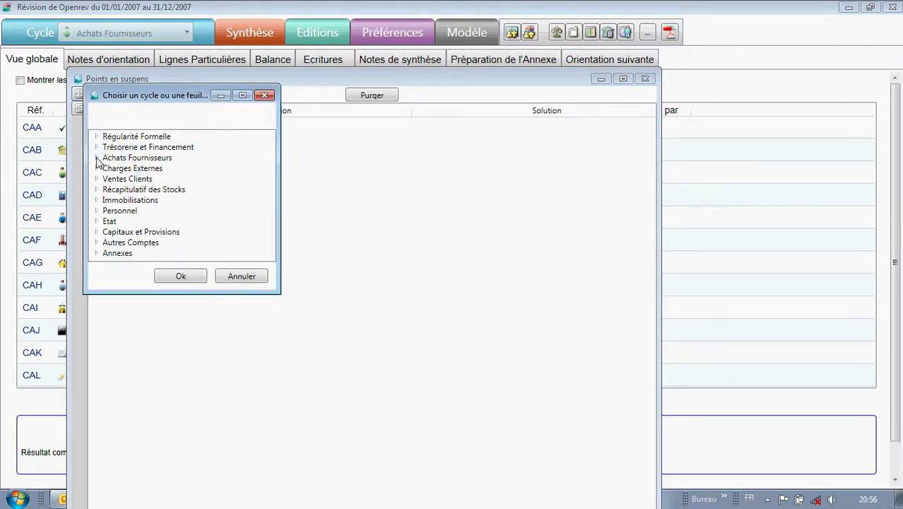
click(96, 158)
click(131, 192)
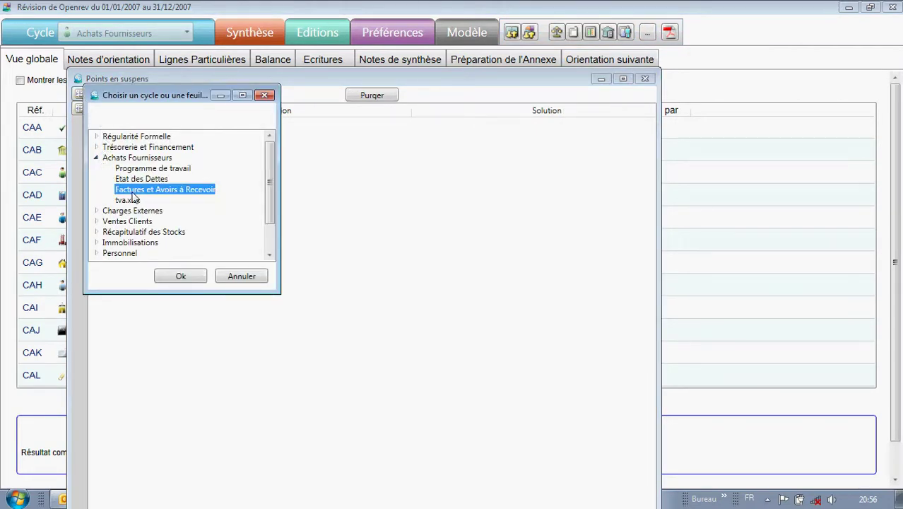
click(182, 277)
- Enter the question "Attention à bien obtenir la facture." for the CAC05000 pending point and refresh the Synthèse overview
click(195, 139)
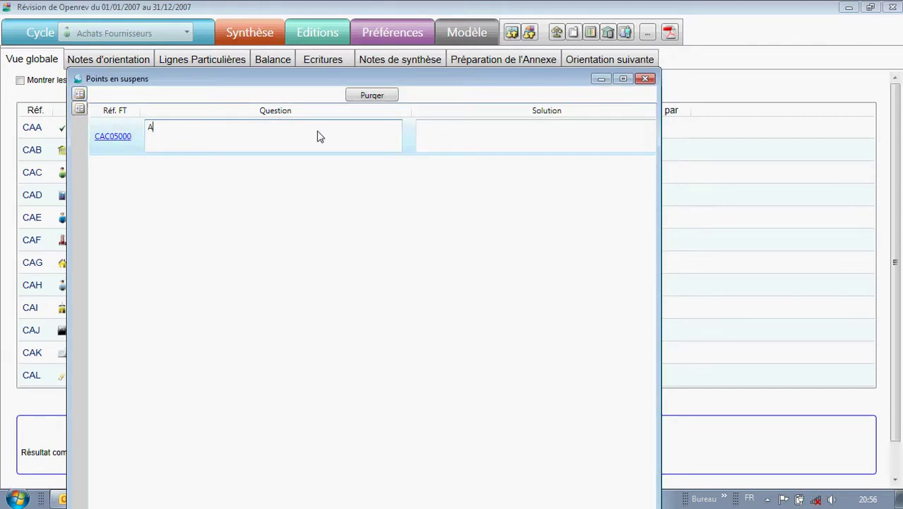
text(Attento)
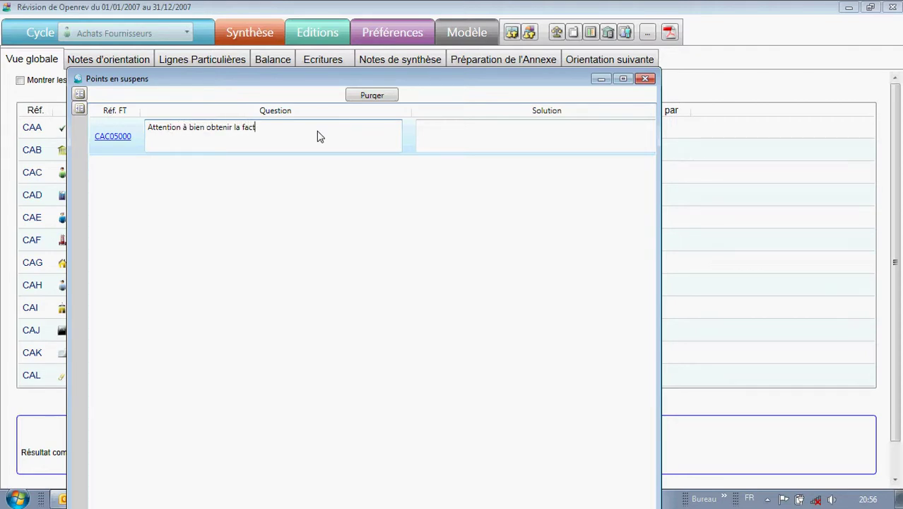
click(645, 79)
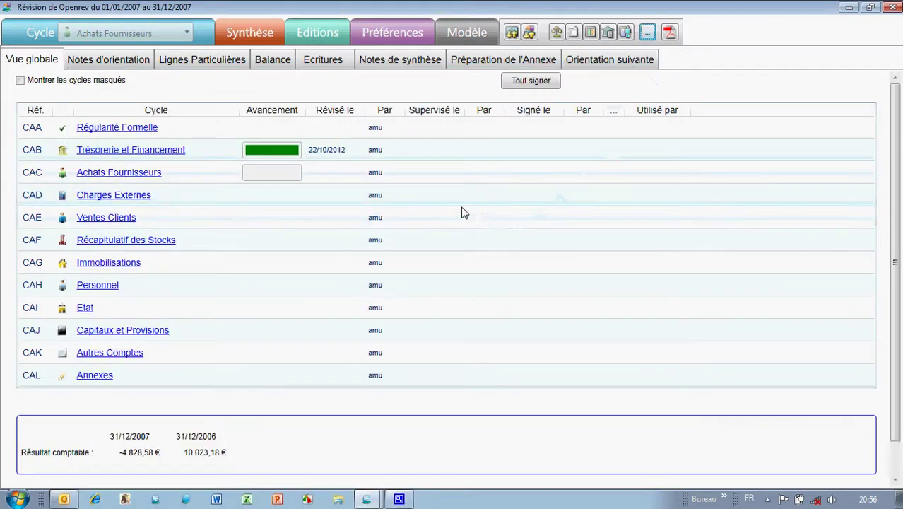
click(380, 32)
click(252, 29)
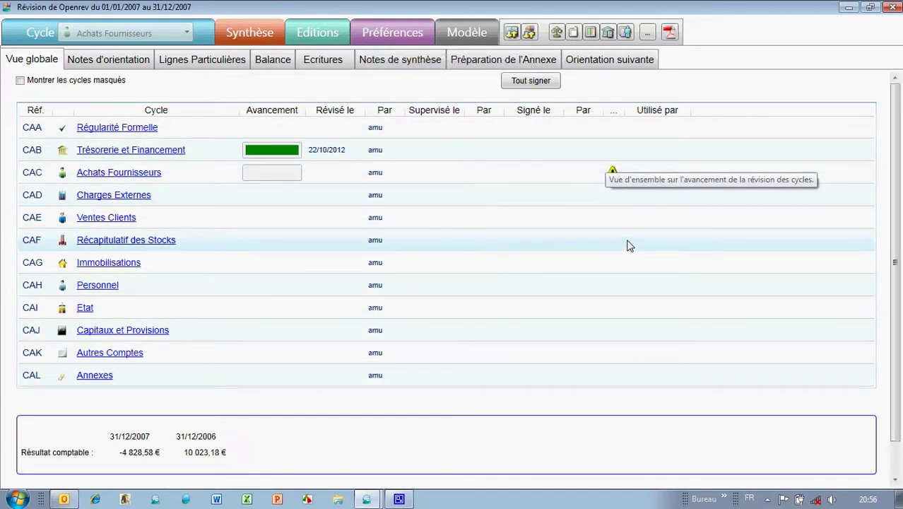
- Reopen the Points en suspens and enter the solution "OK. CAC05002" for the CAC05000 question
click(592, 266)
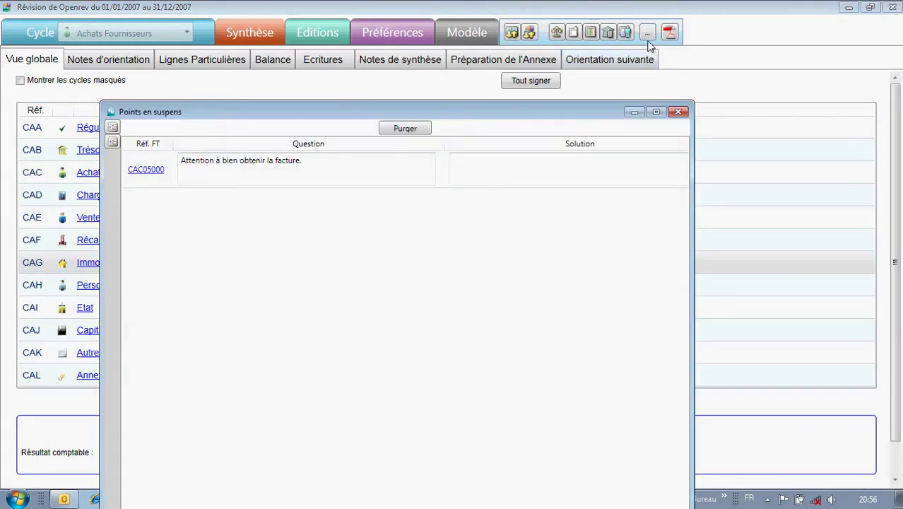
click(525, 174)
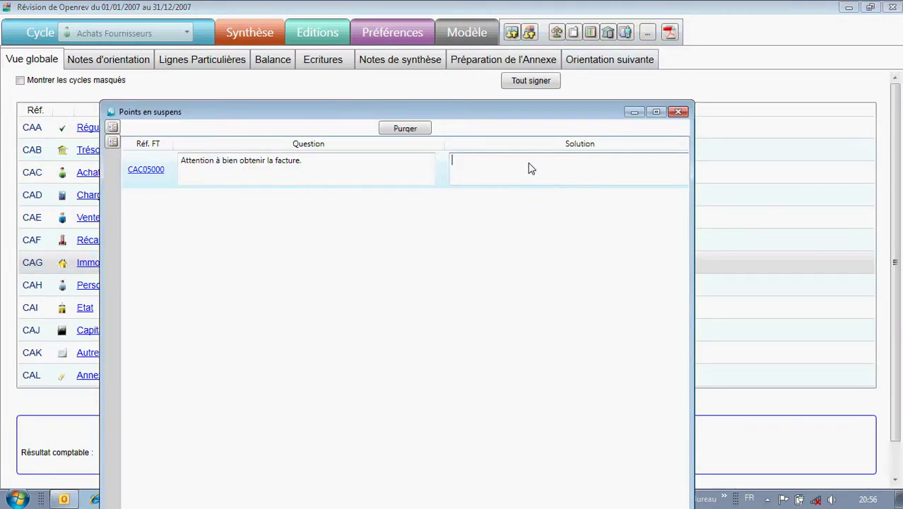
text(OK. CAC05002)
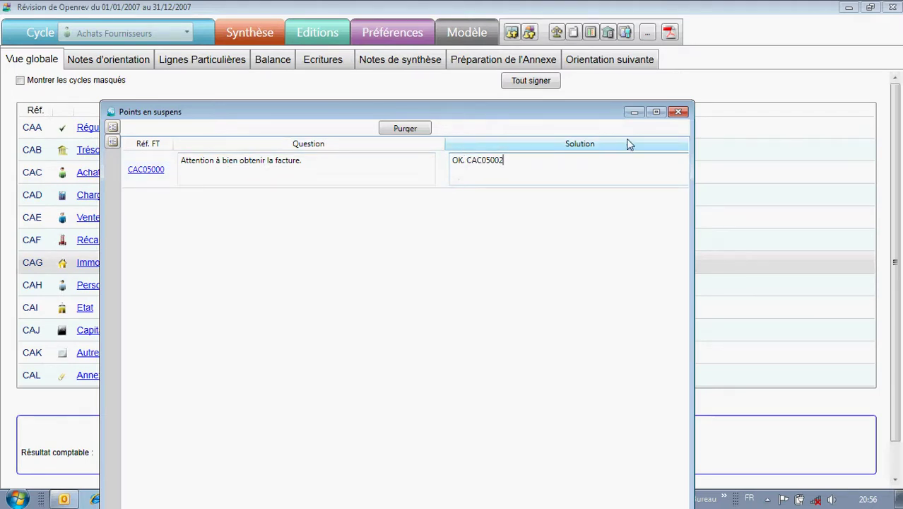
click(678, 112)
- Refresh the Synthèse overview, review the answered entry in the Points en suspens, and close the list
click(411, 37)
click(274, 39)
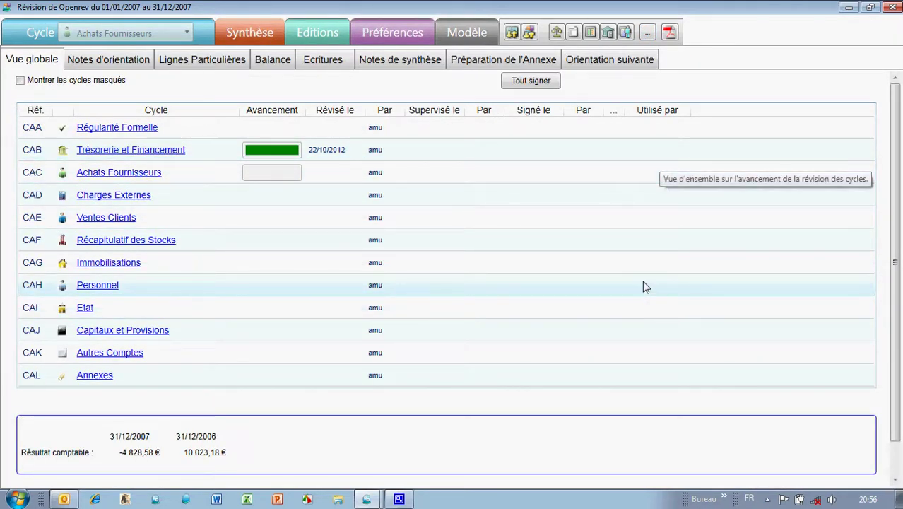
click(647, 33)
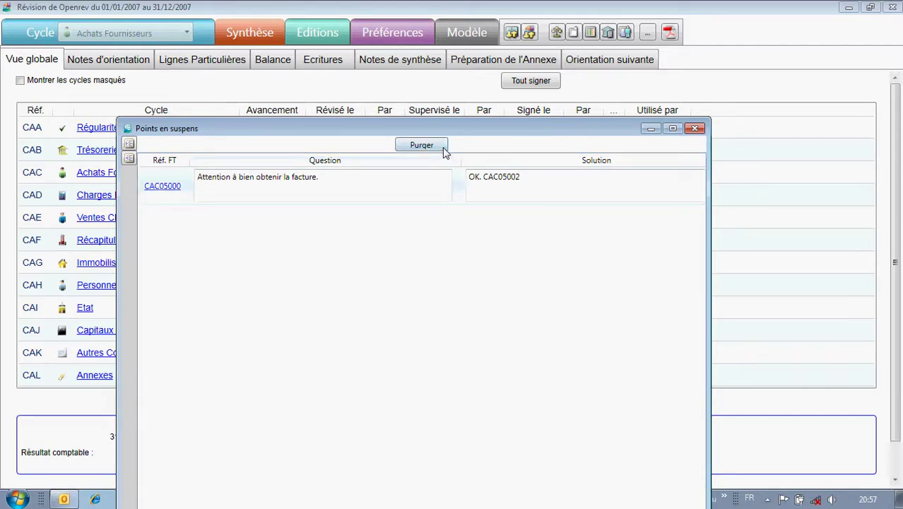
click(693, 128)
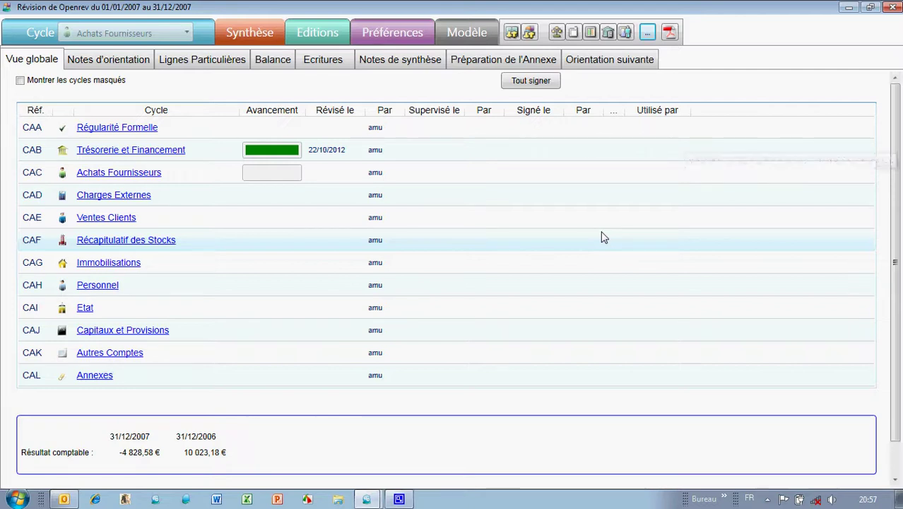
- In the Modèle TPE, display the parameters of Achats Fournisseurs' Factures et Avoirs à Recevoir and open the worksheet in Excel
click(460, 33)
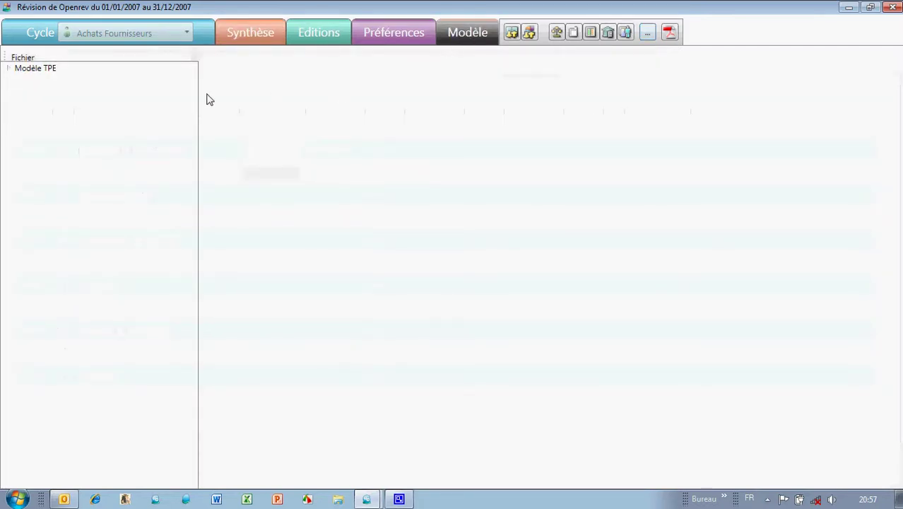
click(8, 69)
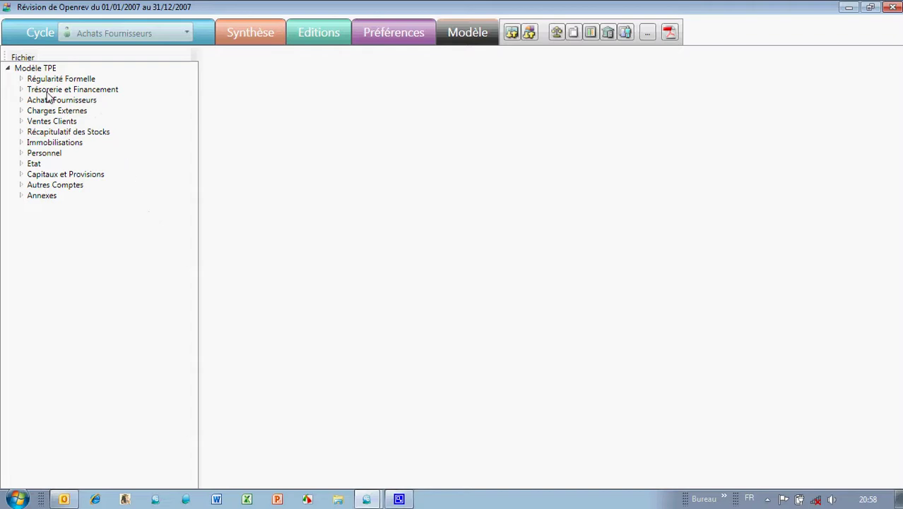
click(16, 100)
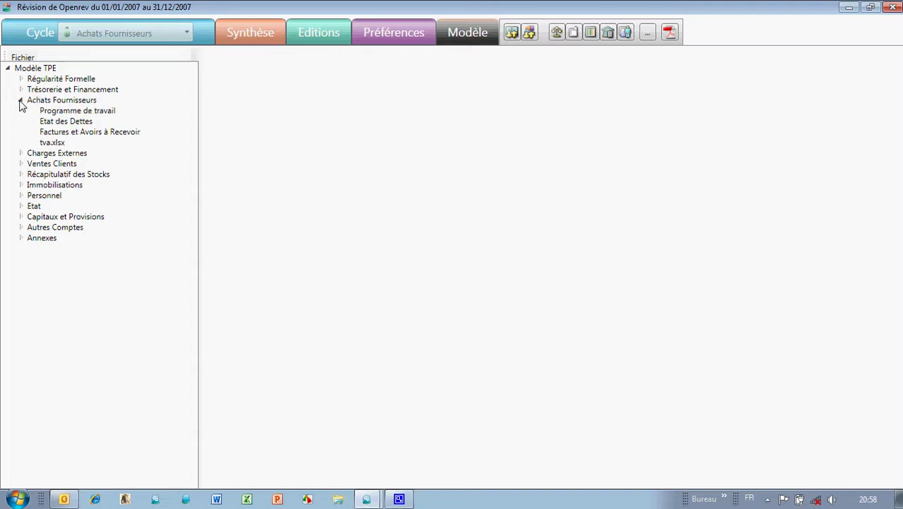
click(47, 134)
click(396, 200)
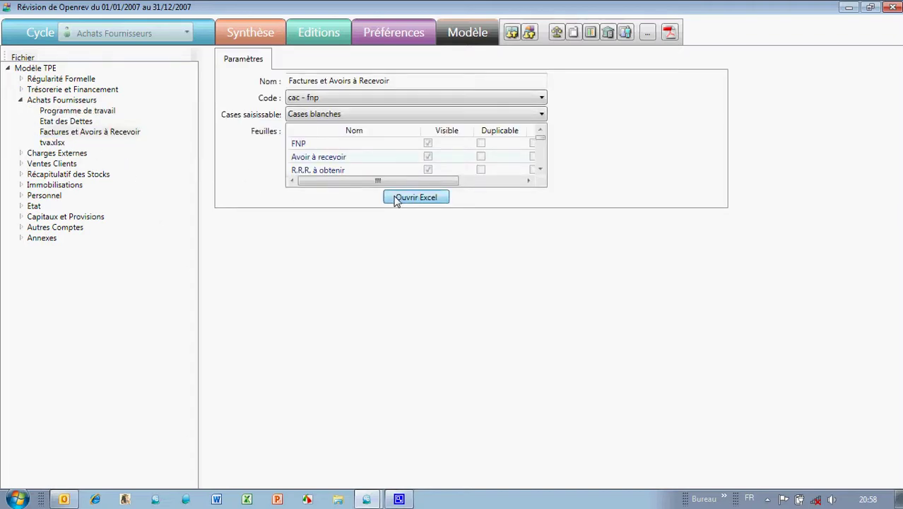
- Switch to Excel, examine the TVA formulas in E5 to E9 on the FNP sheet of cac - fnp.xlsx, and close it without saving
click(254, 357)
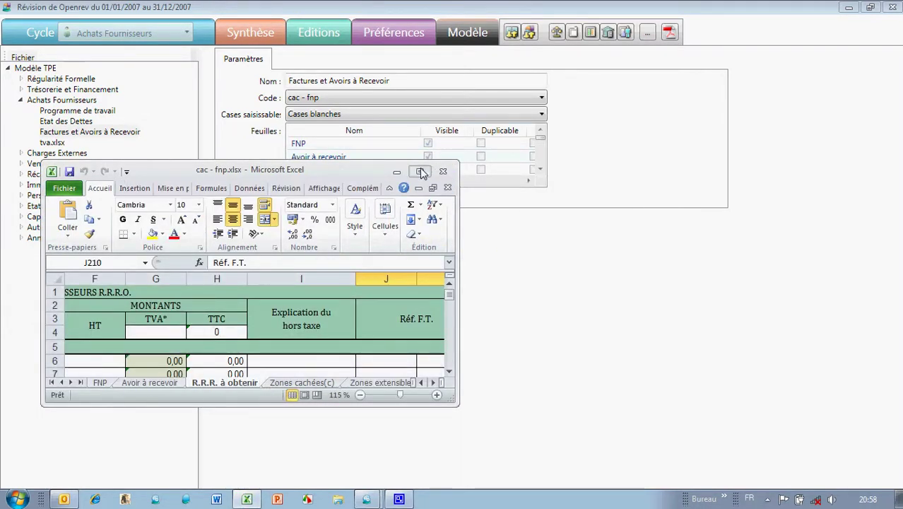
click(419, 171)
click(57, 469)
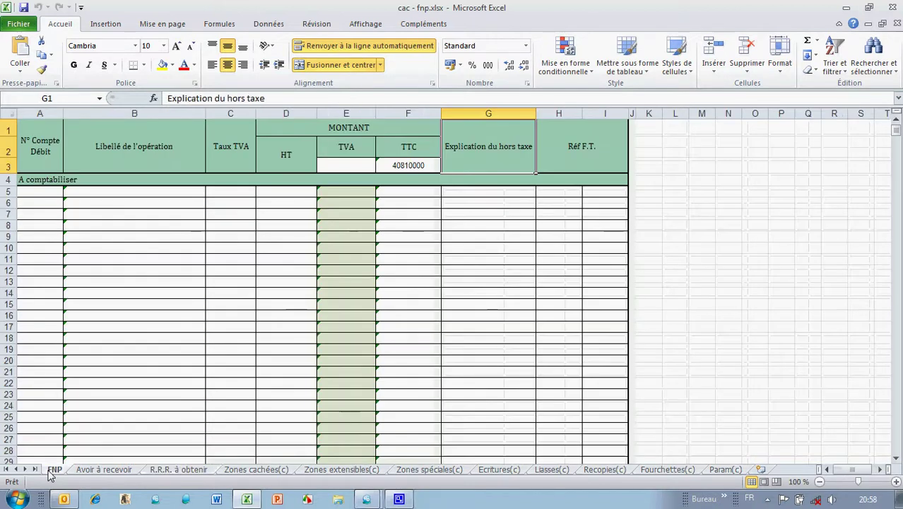
click(350, 193)
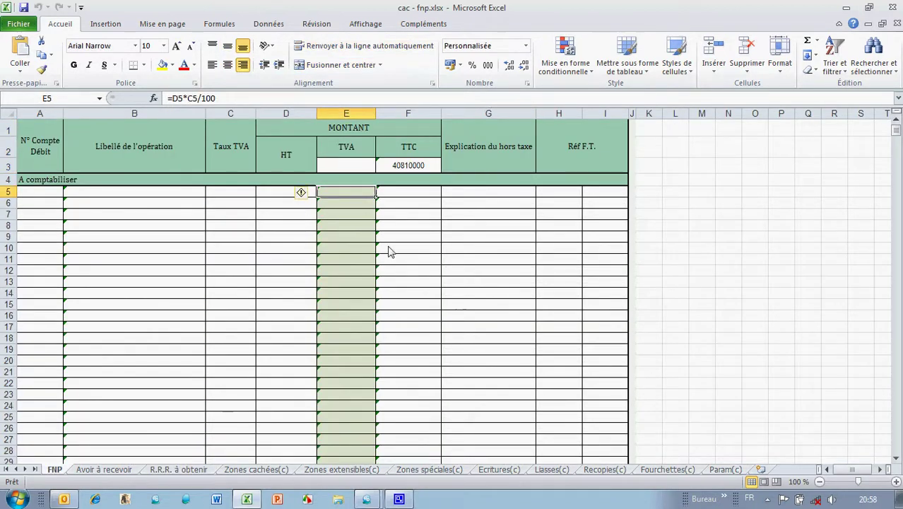
key(Down)
key(Down)
key(Down)
key(Down)
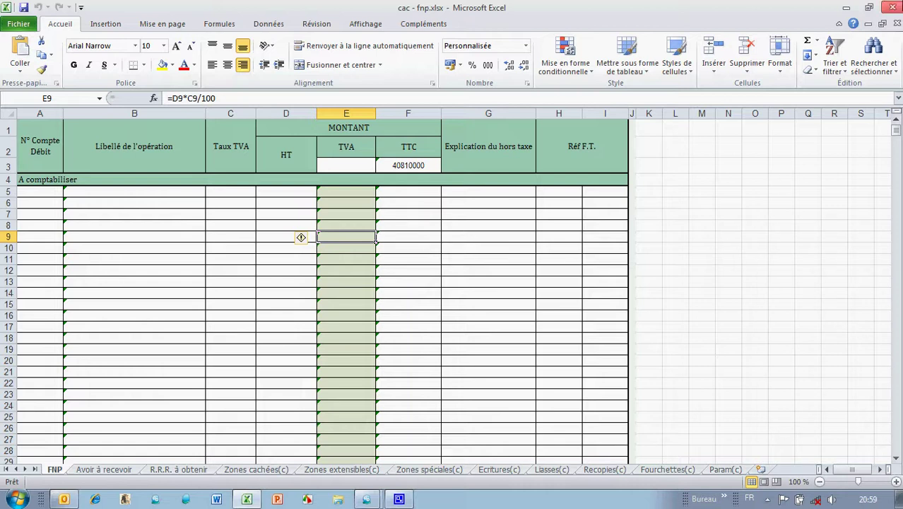
click(894, 8)
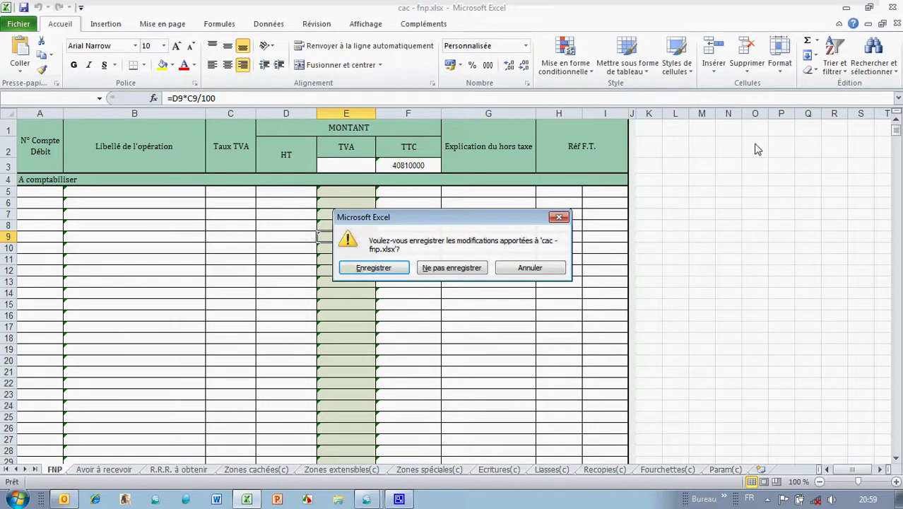
click(454, 270)
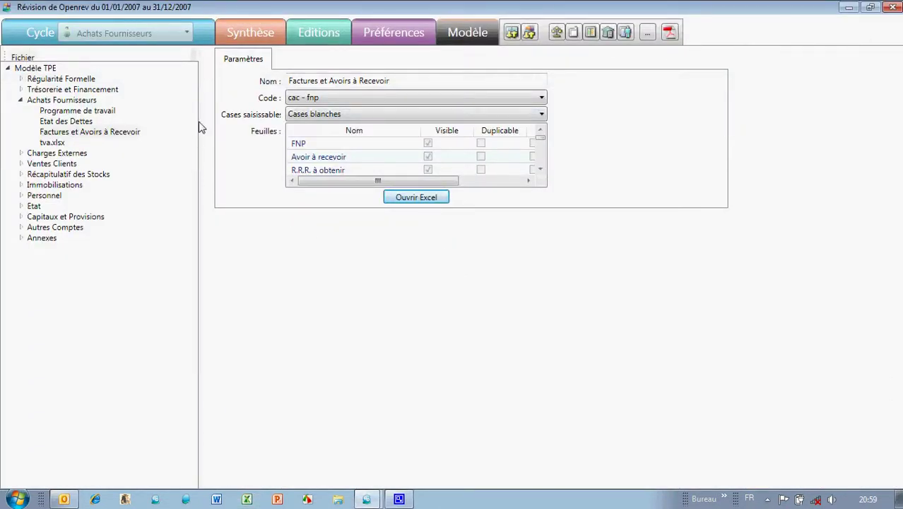
- Open the Etat cycle from the Synthèse overview and expand its Récapitulatif des CA3 worksheet
click(255, 32)
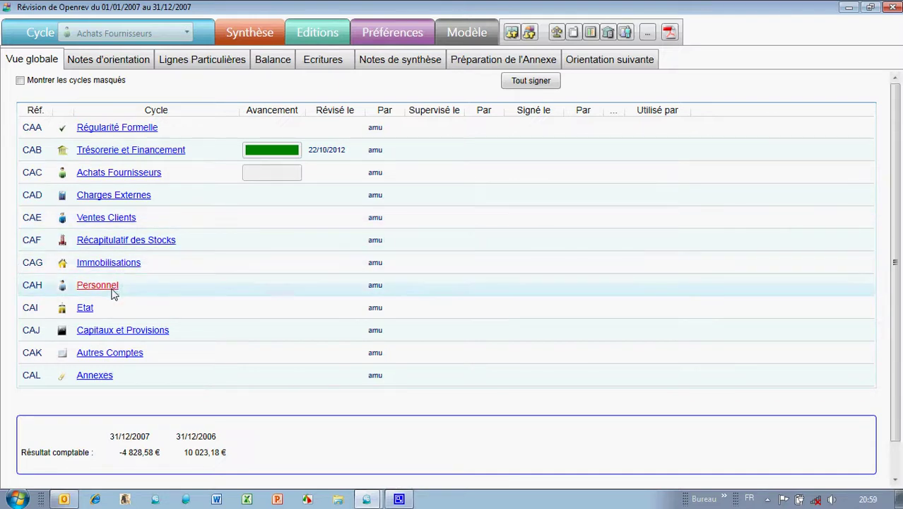
click(85, 308)
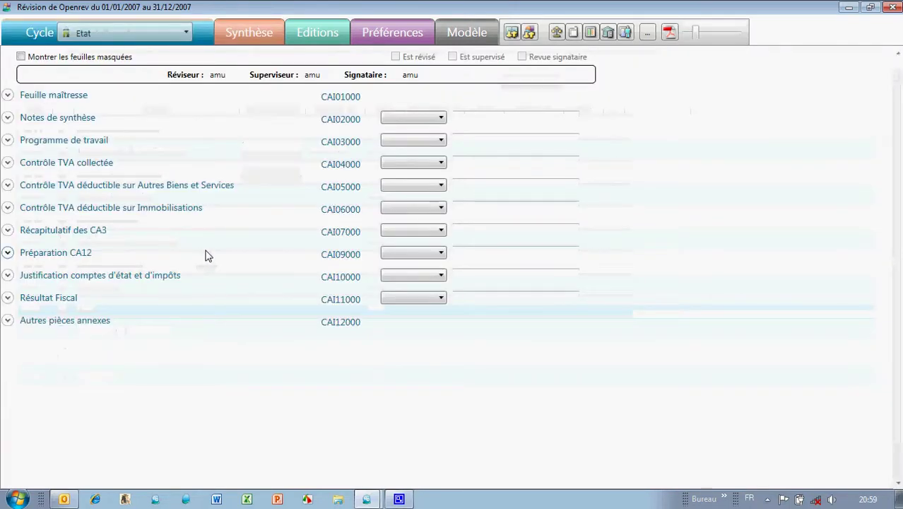
click(7, 231)
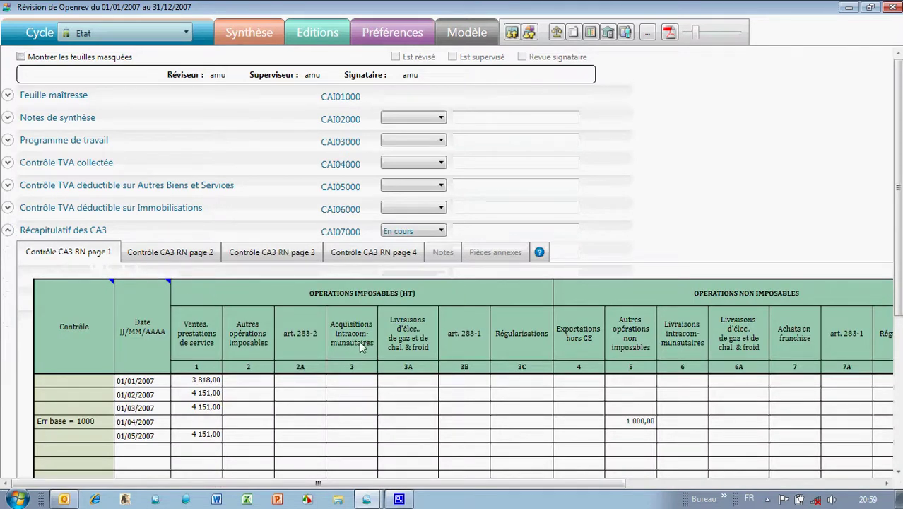
- Review page 1 of the CA3 control table from its headings down to the rounding precision settings, and collapse the worksheet
scroll(353, 341, down, 5)
scroll(354, 341, up, 4)
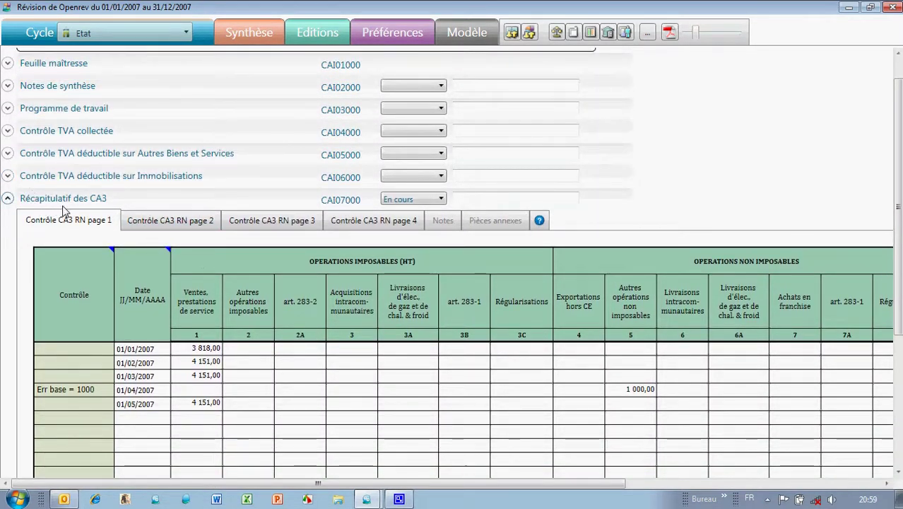
scroll(325, 339, down, 3)
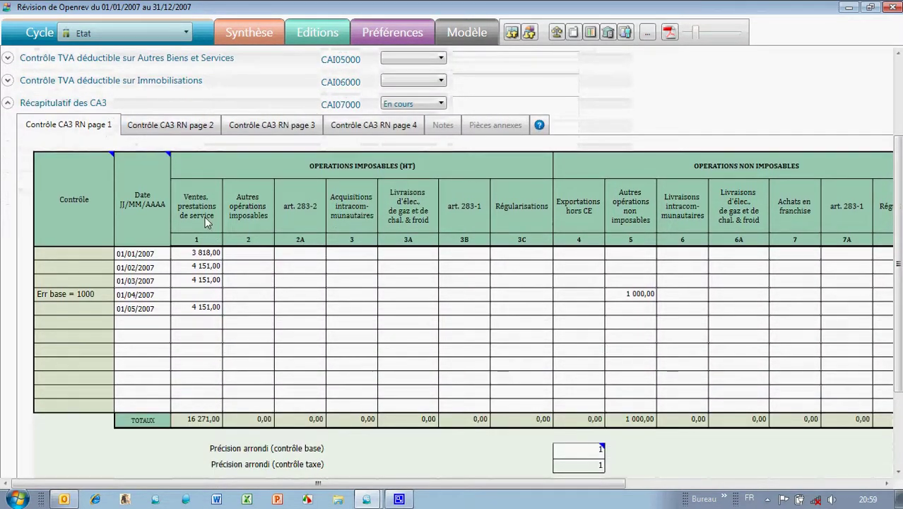
scroll(319, 368, down, 3)
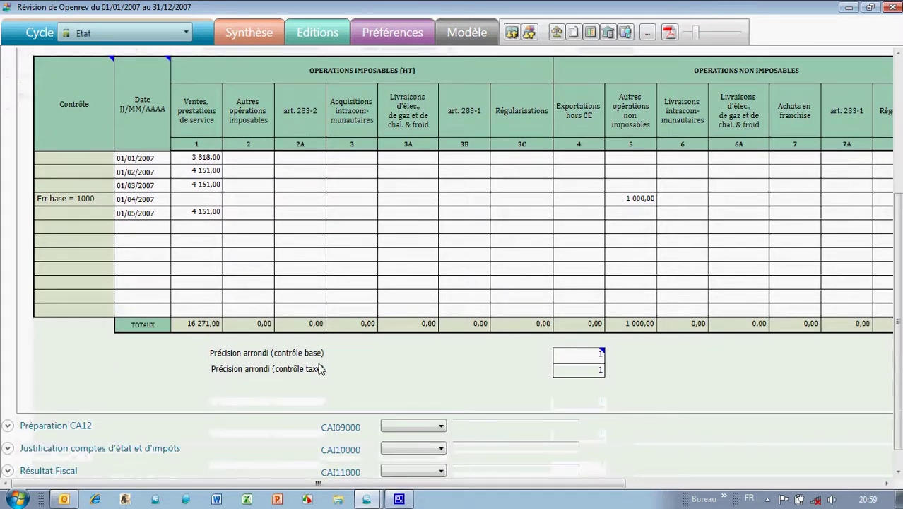
scroll(319, 369, up, 5)
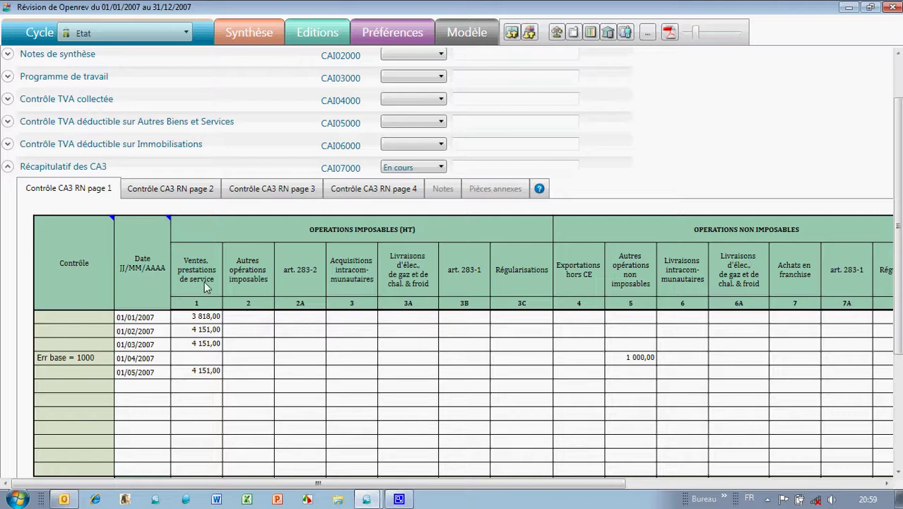
click(7, 167)
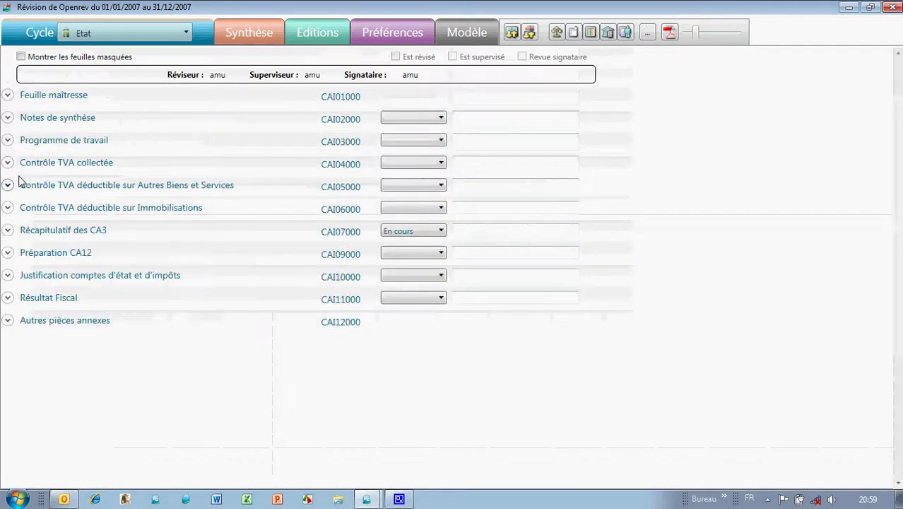
- View the Préparation CA12 and Contrôle TVA déductible sur Autres Biens et Services worksheets in turn, collapsing each one
click(8, 252)
click(8, 253)
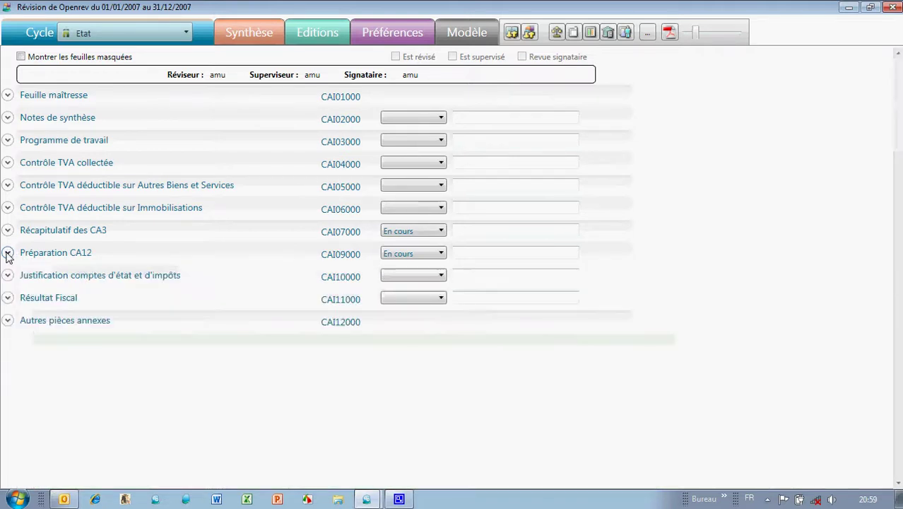
click(7, 186)
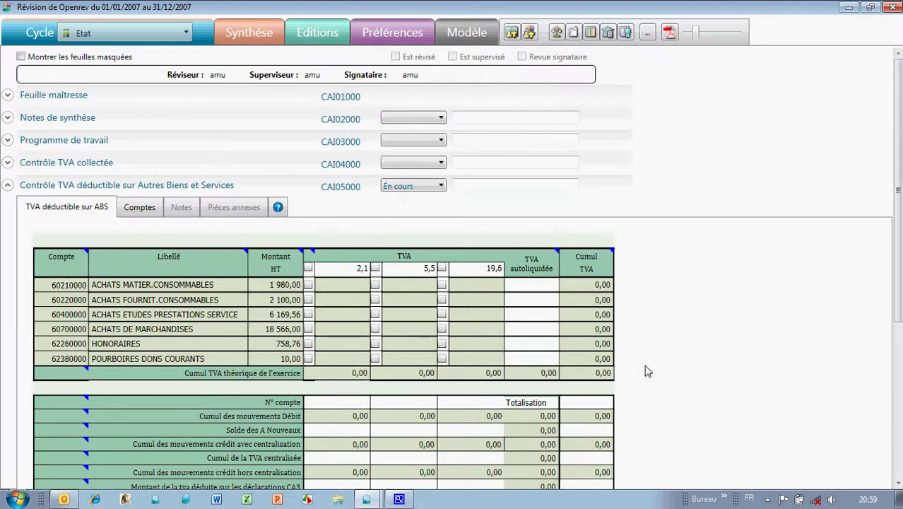
click(7, 185)
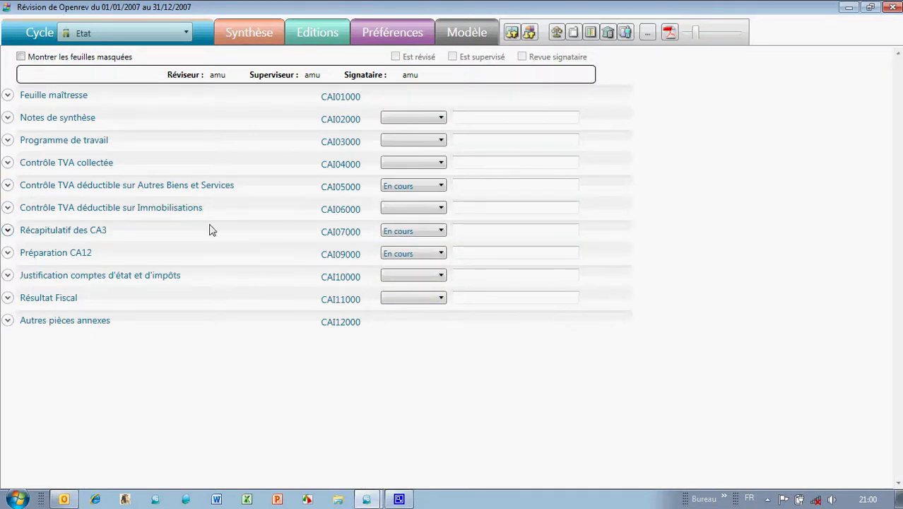